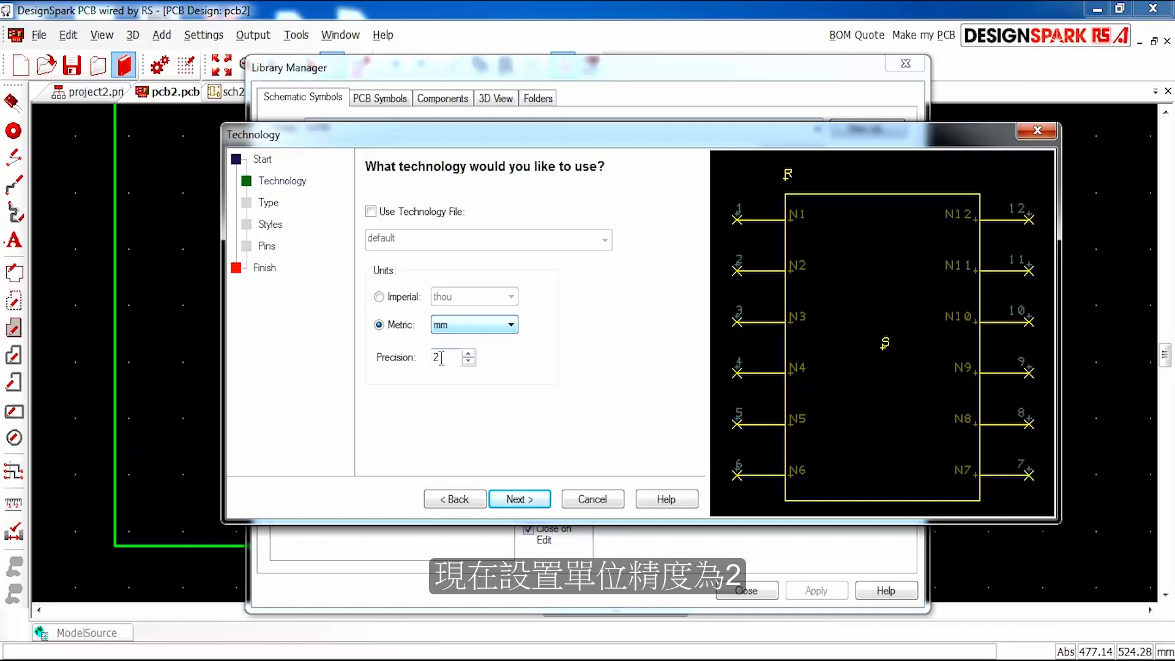
- Configure the schematic symbol in mm with precision 2 as a centre-origin Rectangle, accepting the pin and line styles
{"action": "left_click", "coordinate": [525, 499]}
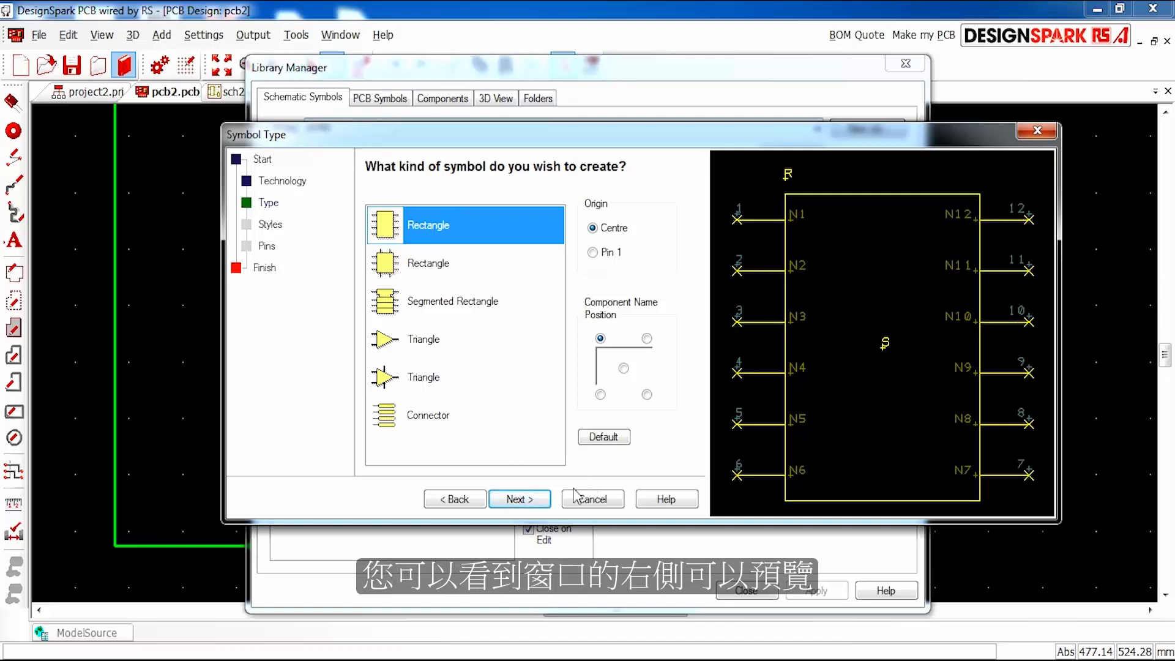
{"action": "left_click", "coordinate": [519, 498]}
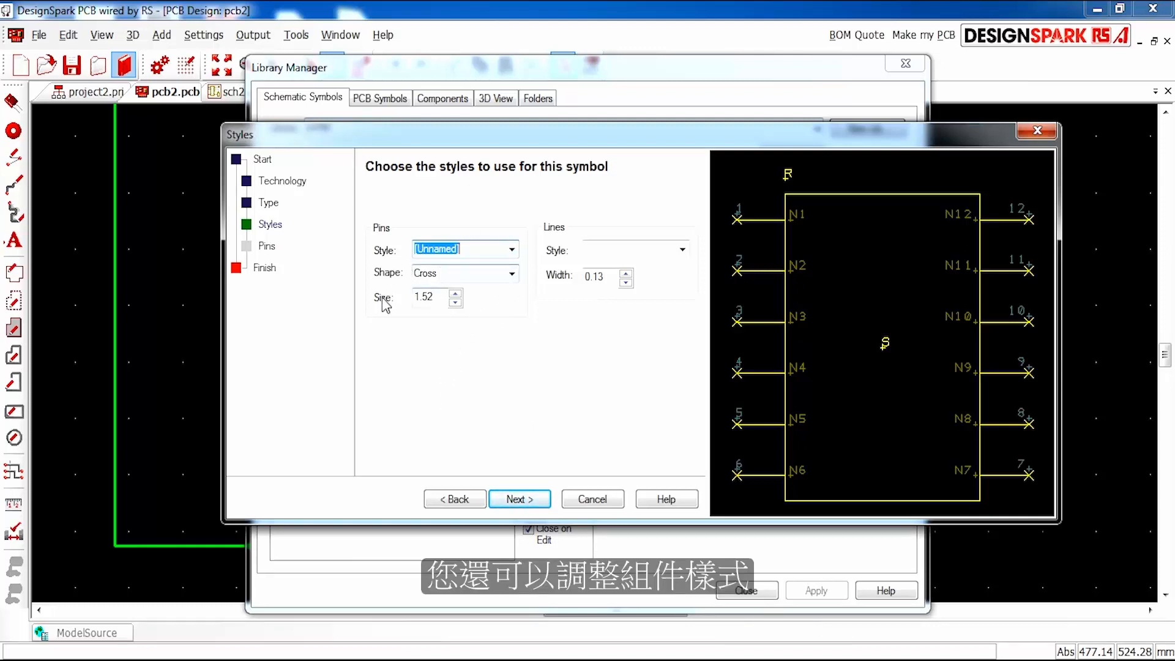
{"action": "left_click", "coordinate": [519, 499]}
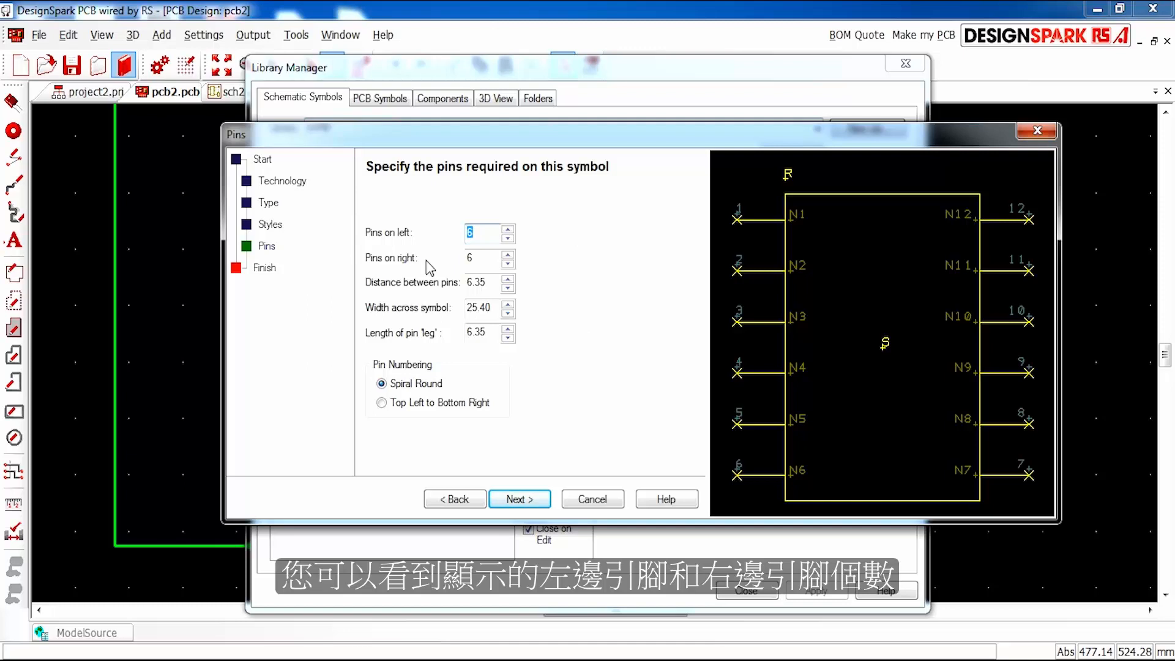
- Try 8 pins on the symbol's left side and restore the count to 6
{"action": "left_click", "coordinate": [508, 229]}
{"action": "left_click", "coordinate": [508, 229]}
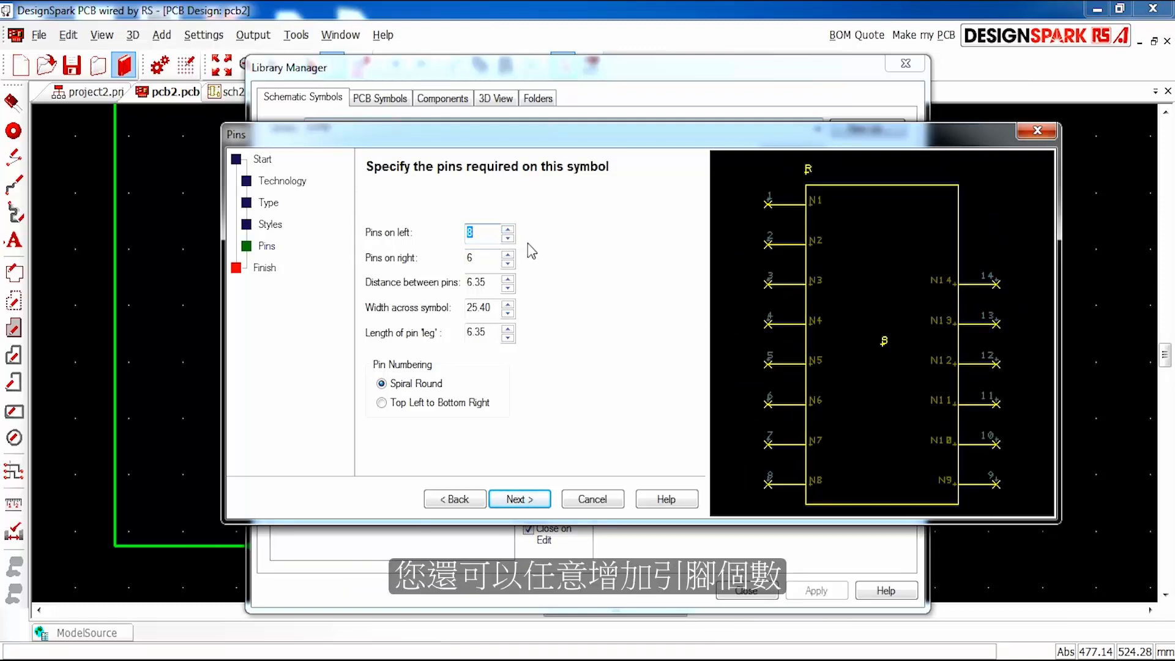
{"action": "left_click", "coordinate": [508, 239]}
{"action": "left_click", "coordinate": [507, 238]}
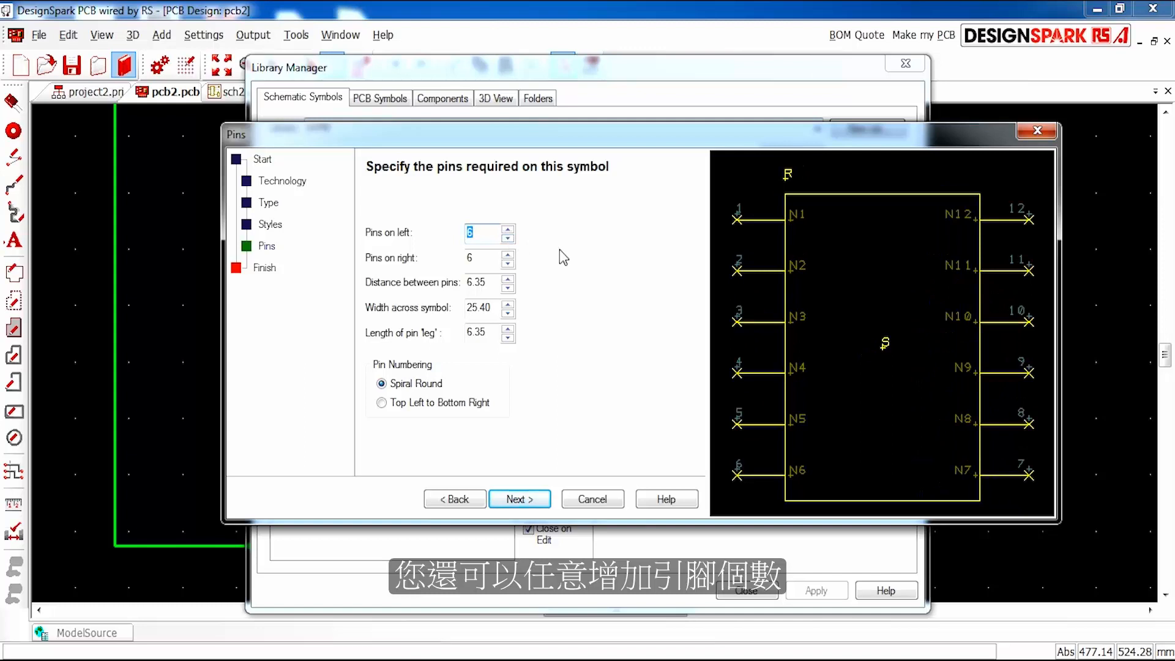
{"action": "left_click", "coordinate": [486, 260]}
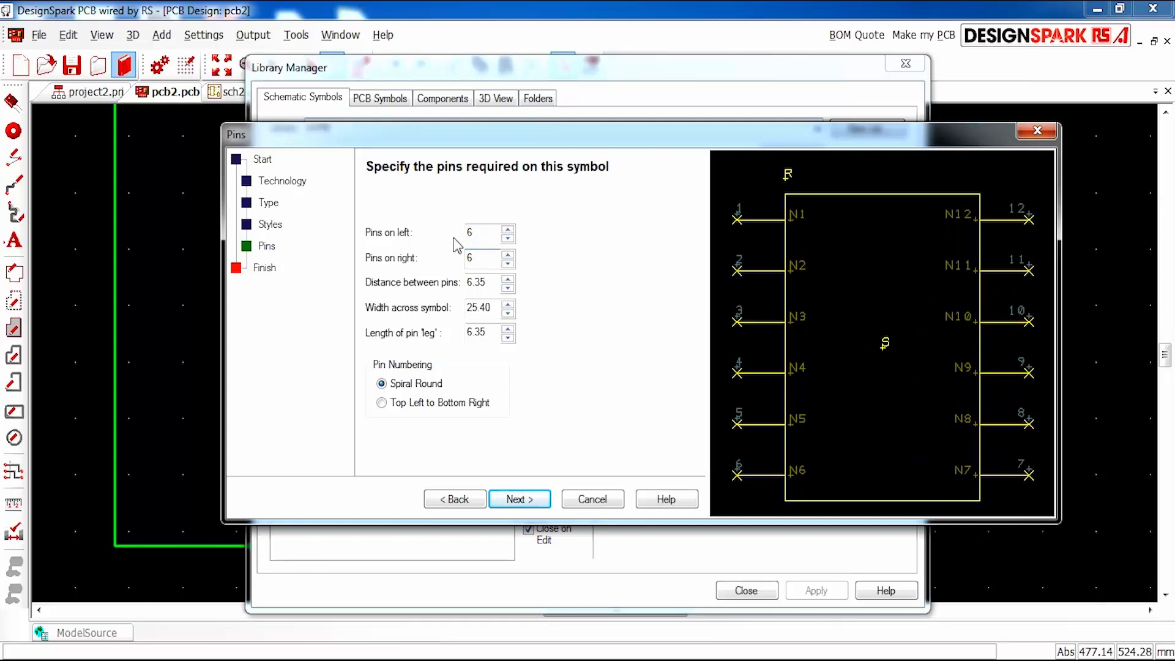
- Try other distances between the symbol's pins, restore 6.35, and try Top Left to Bottom Right pin numbering
{"action": "left_click", "coordinate": [508, 279]}
{"action": "left_click", "coordinate": [508, 279]}
{"action": "left_click", "coordinate": [508, 279]}
{"action": "left_click", "coordinate": [508, 279]}
{"action": "left_click", "coordinate": [507, 287]}
{"action": "left_click", "coordinate": [508, 288]}
{"action": "left_click", "coordinate": [508, 287]}
{"action": "left_click", "coordinate": [508, 287]}
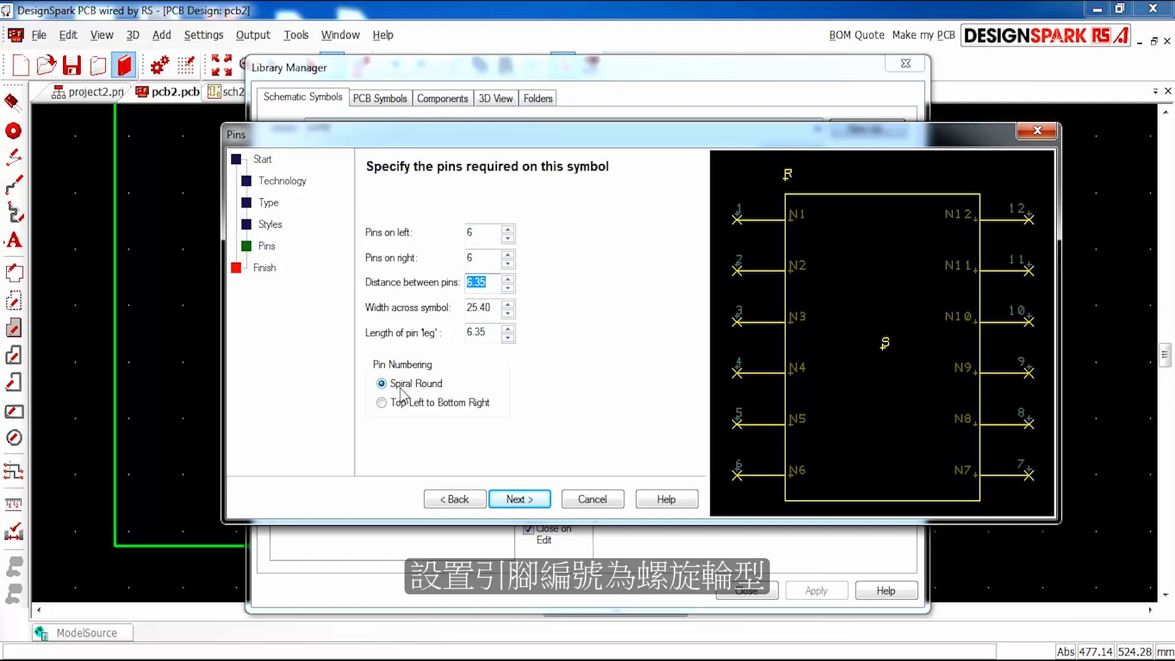
{"action": "left_click", "coordinate": [382, 403]}
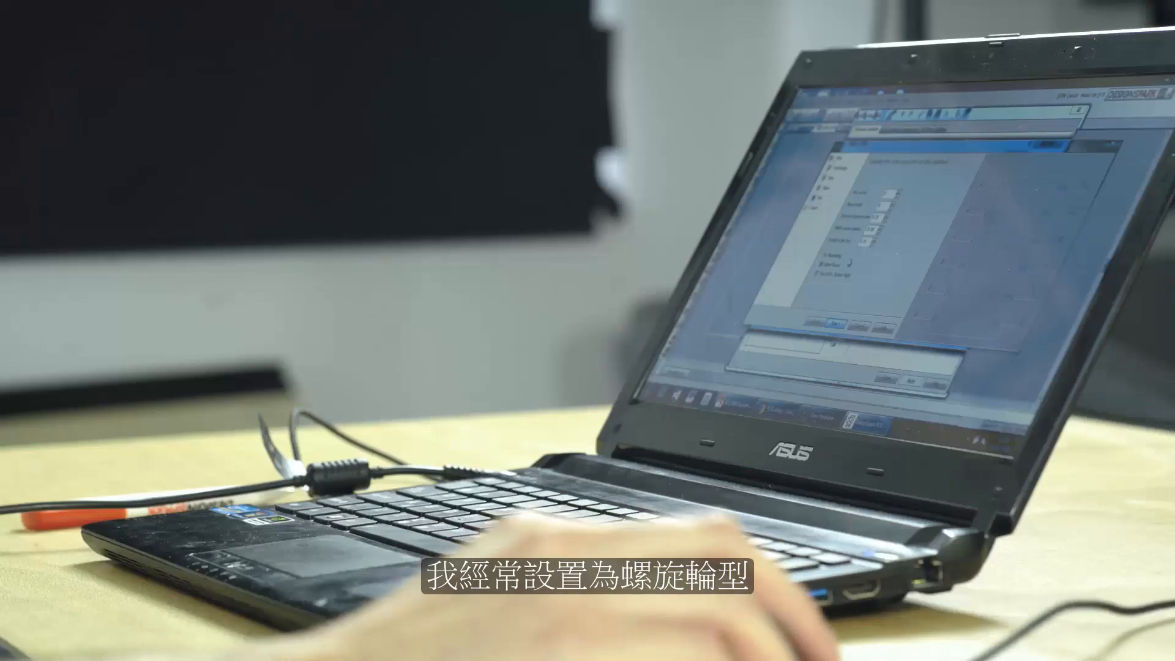
- Name the symbol MyfirstMCU and save it to the schlib library without opening it for editing
{"action": "key", "text": "Return"}
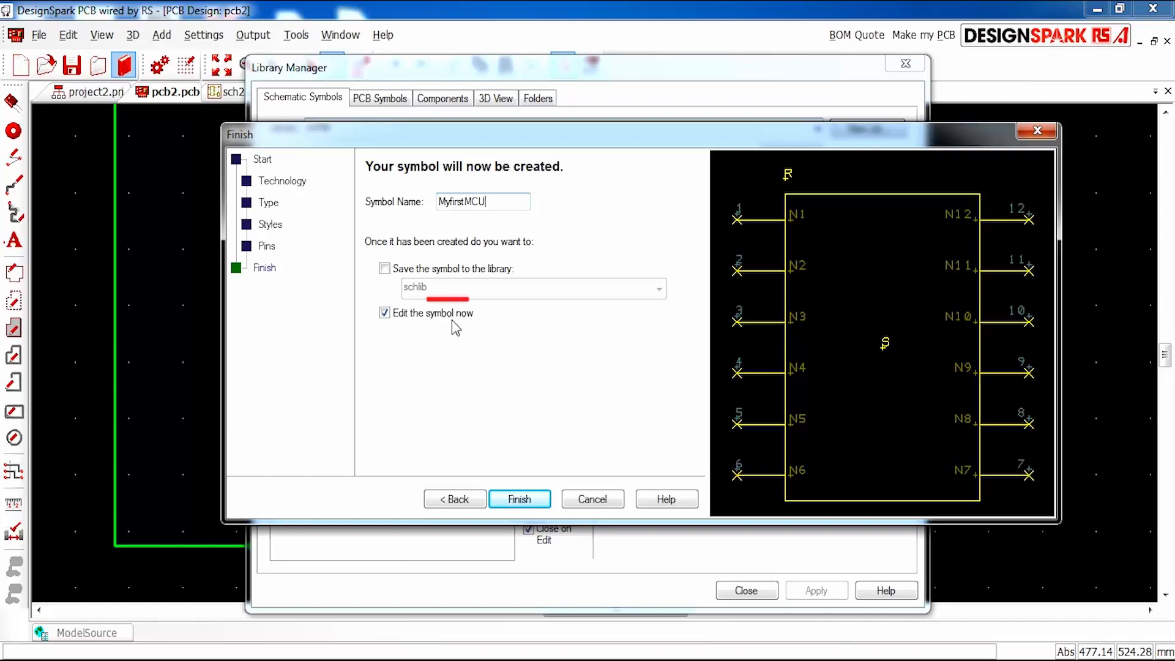
{"action": "left_click", "coordinate": [385, 268]}
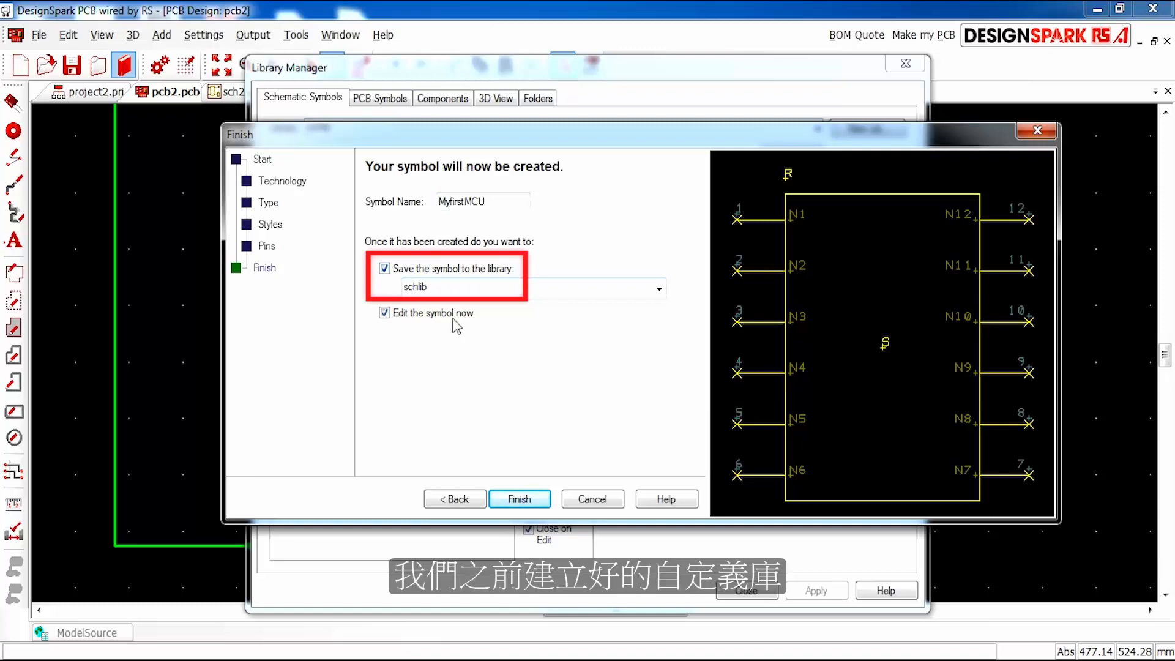
{"action": "left_click", "coordinate": [384, 313]}
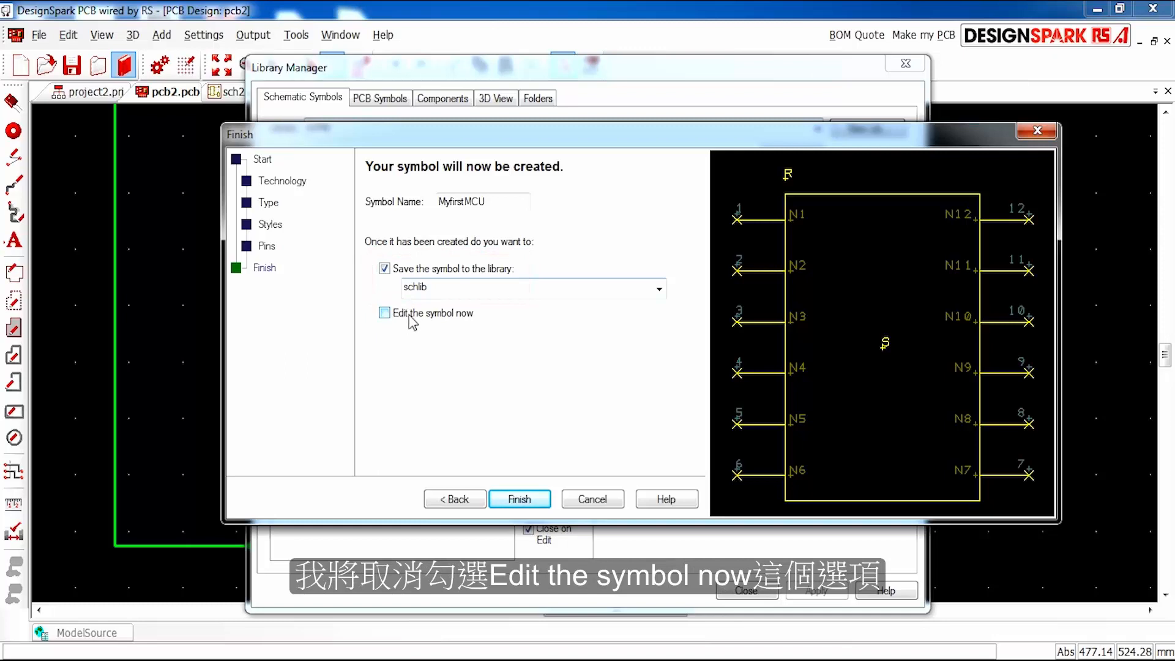
{"action": "left_click", "coordinate": [519, 499]}
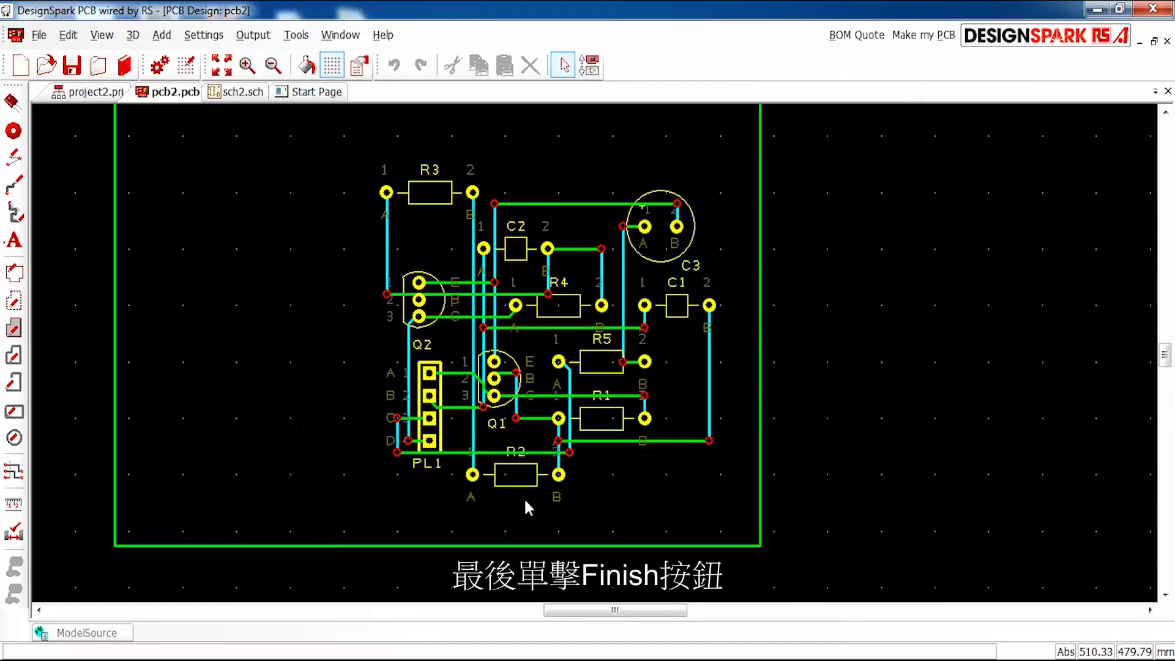
- Start a new PCB footprint for pcblib with the Footprint Wizard, using metric mm units and precision 2
{"action": "left_click", "coordinate": [125, 65]}
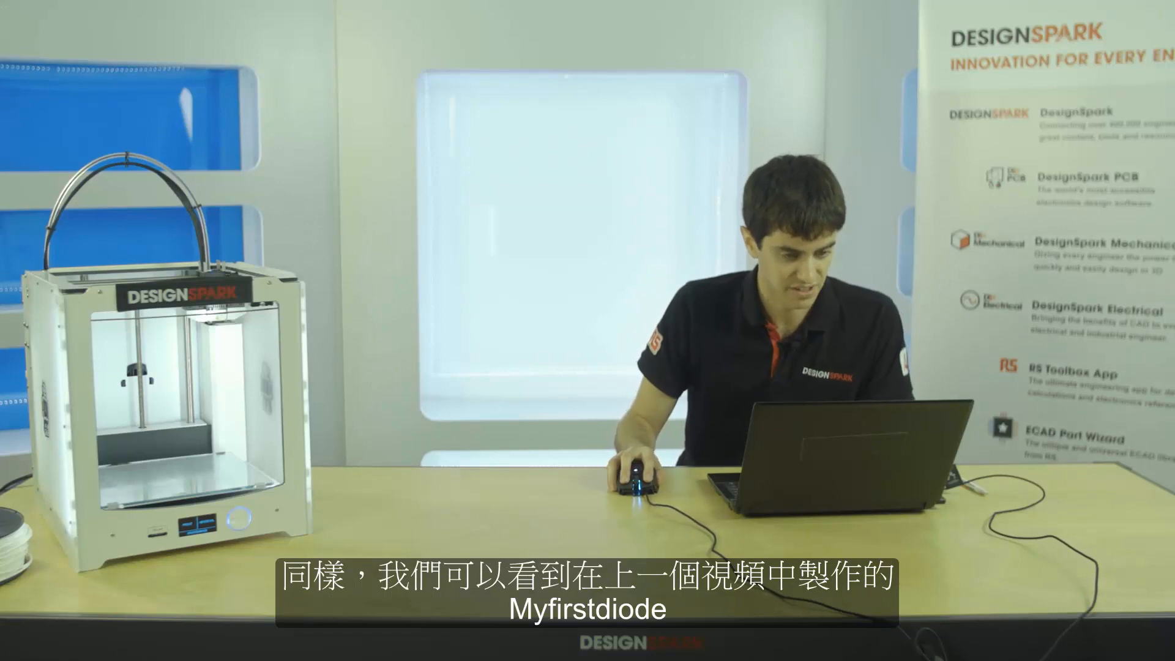
{"action": "left_click", "coordinate": [381, 98]}
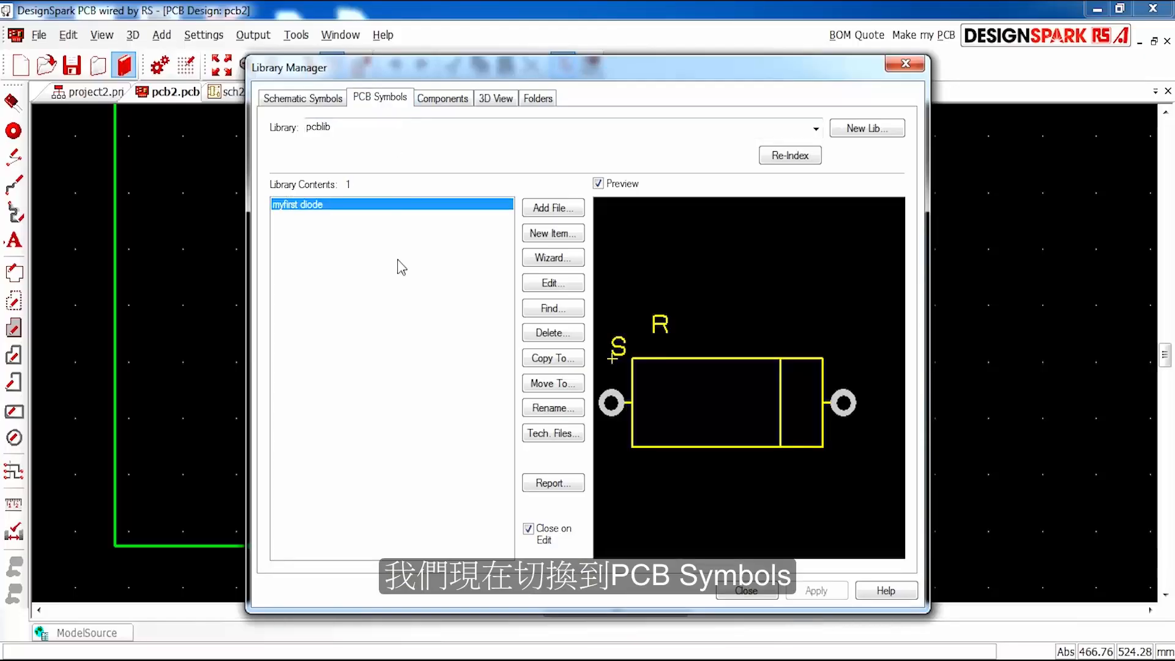
{"action": "left_click", "coordinate": [550, 258]}
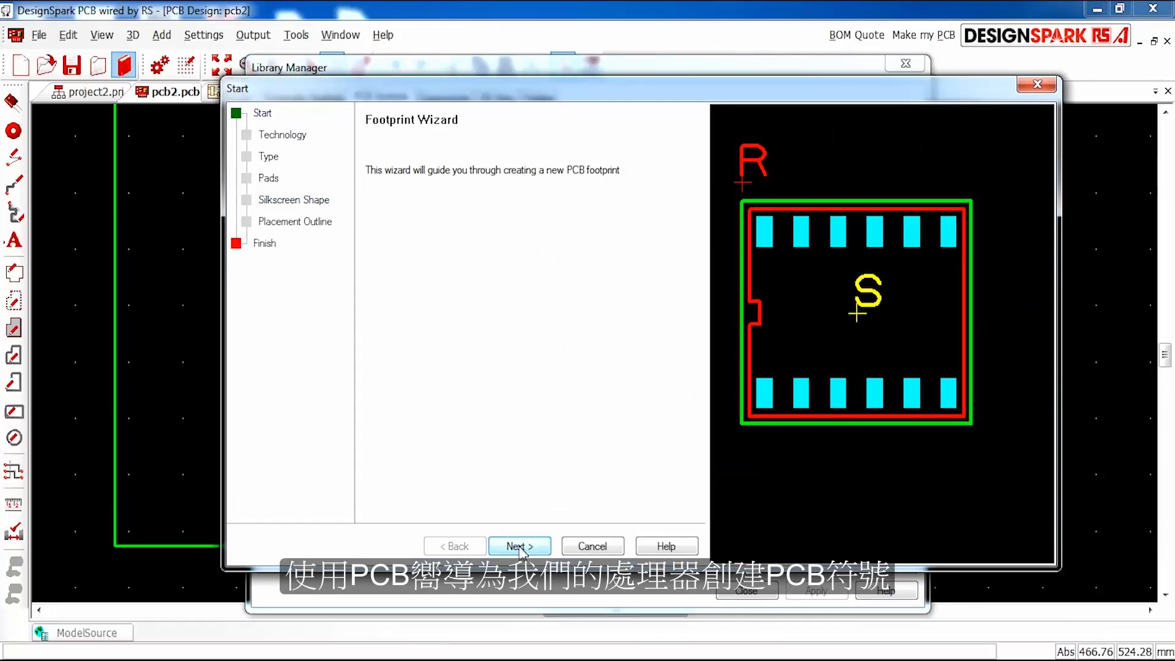
{"action": "left_click", "coordinate": [519, 546]}
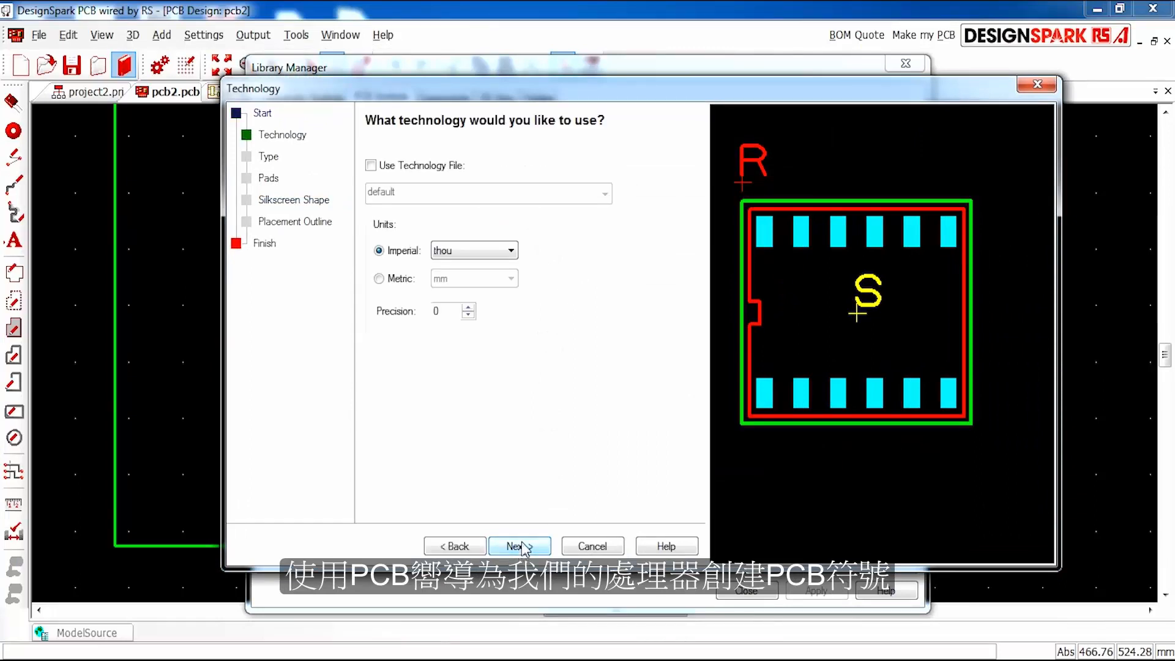
{"action": "left_click", "coordinate": [383, 280]}
{"action": "left_click", "coordinate": [469, 315]}
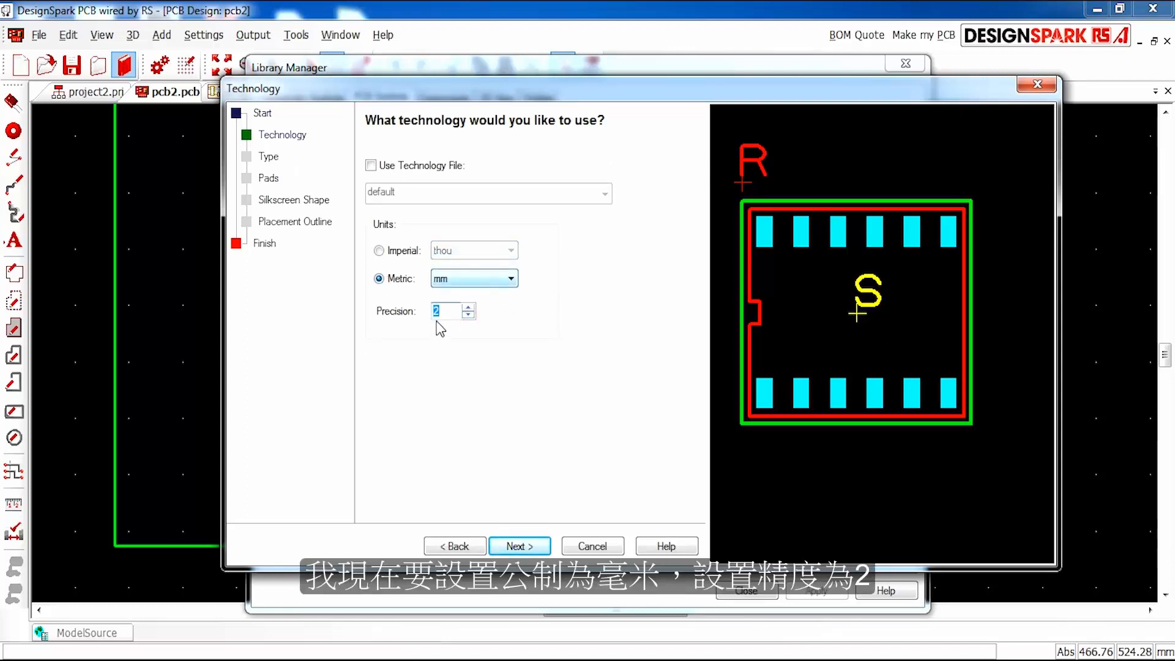
{"action": "left_click", "coordinate": [530, 546]}
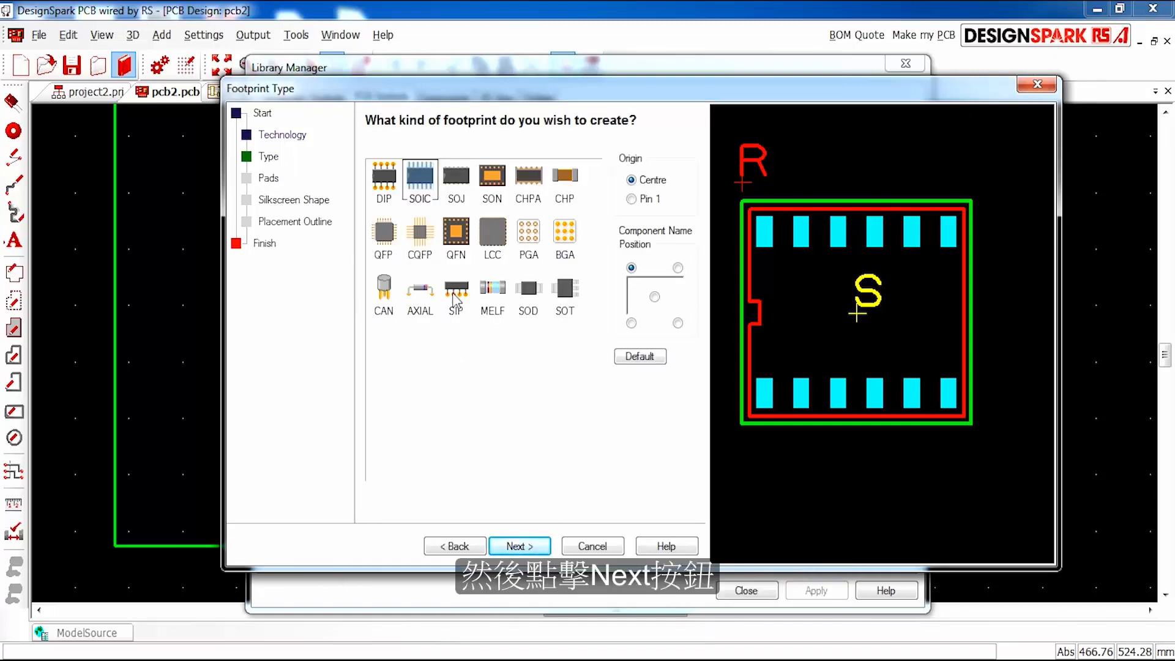
- Preview other footprint types such as QFN and choose SOIC with a centre origin
{"action": "left_click", "coordinate": [390, 235]}
{"action": "left_click", "coordinate": [454, 236]}
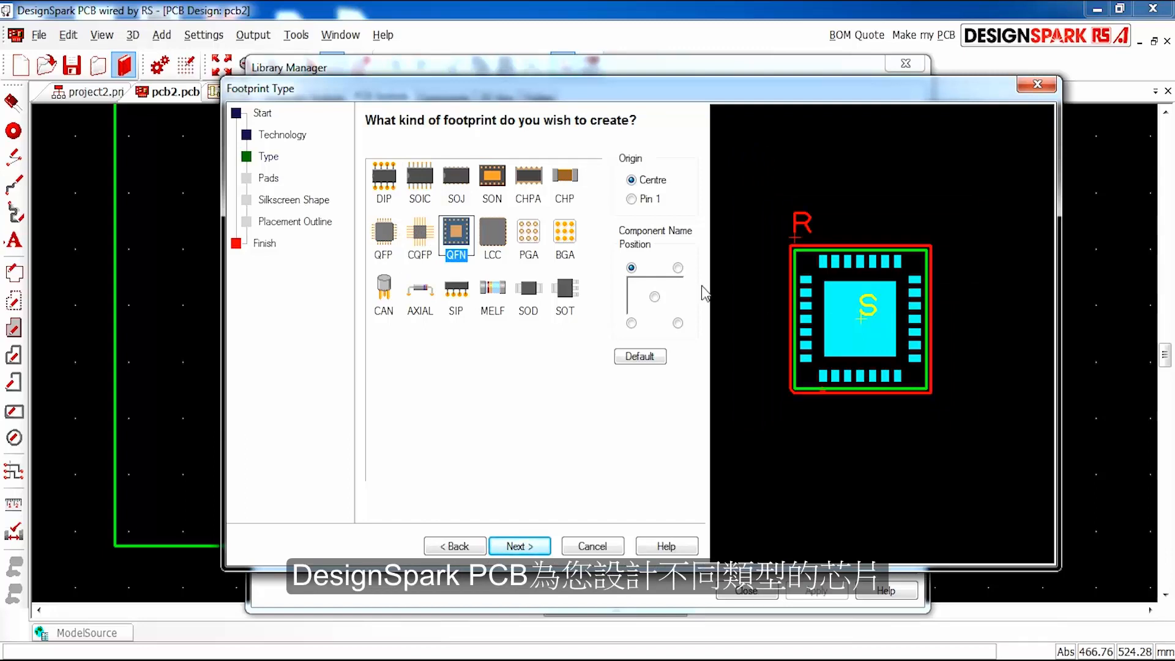
{"action": "left_click", "coordinate": [383, 178]}
{"action": "left_click", "coordinate": [411, 179]}
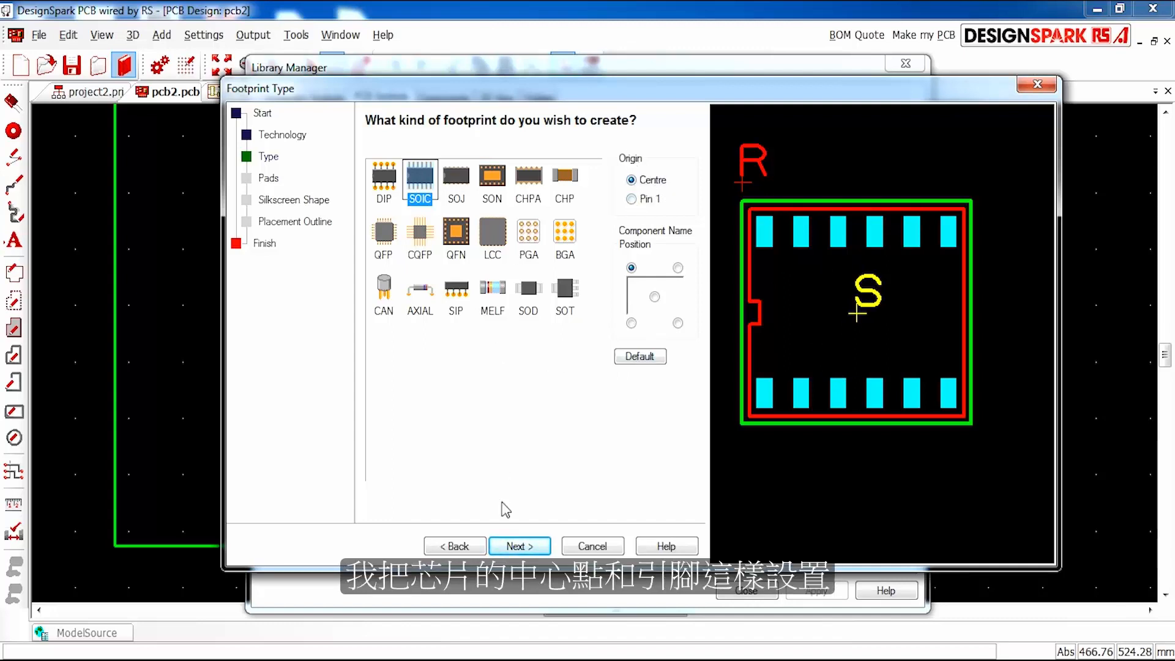
{"action": "left_click", "coordinate": [517, 546]}
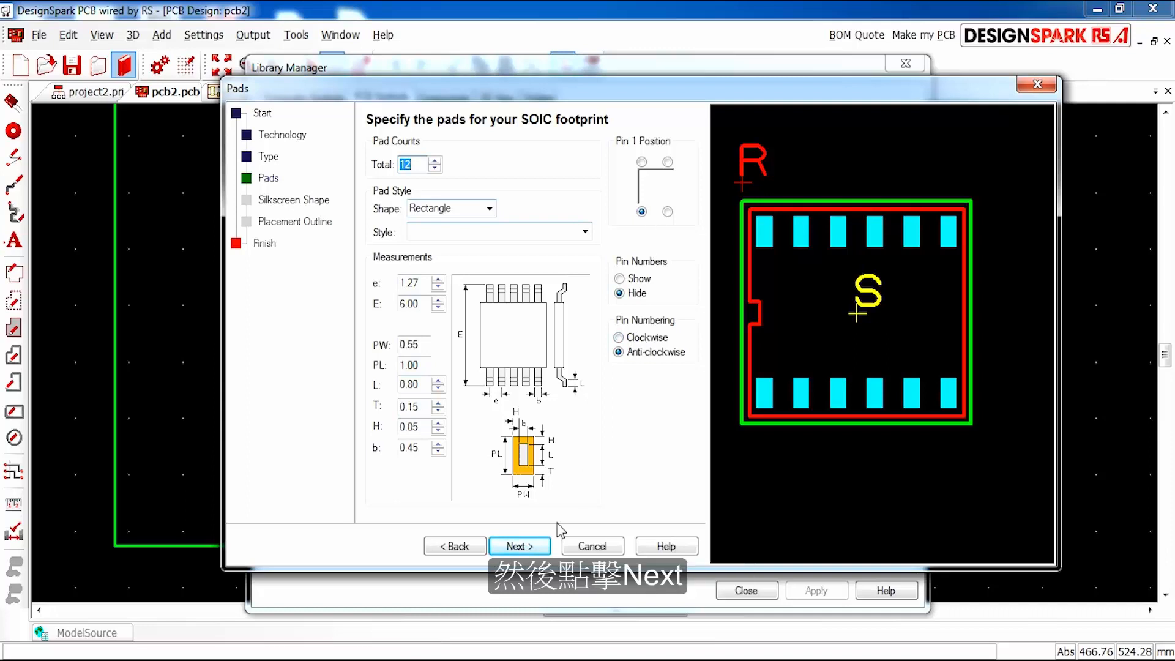
- Accept the 12 rectangular SOIC pads, the Top Silkscreen shape outside the pads and the placement outline
{"action": "left_click", "coordinate": [533, 546]}
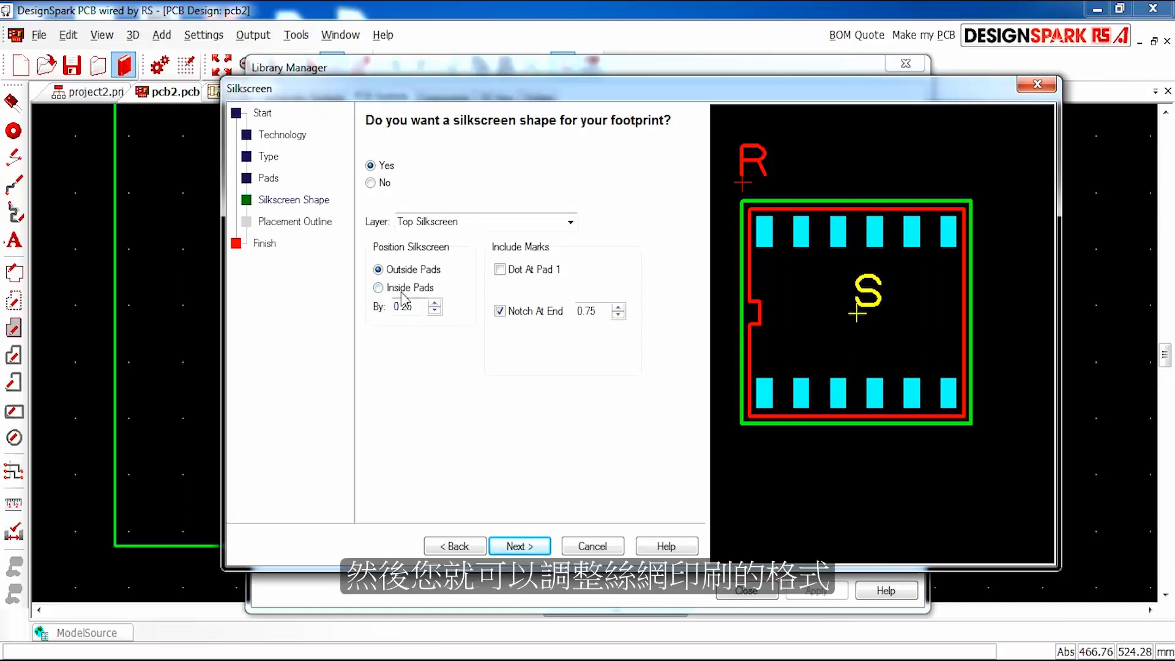
{"action": "left_click", "coordinate": [519, 546]}
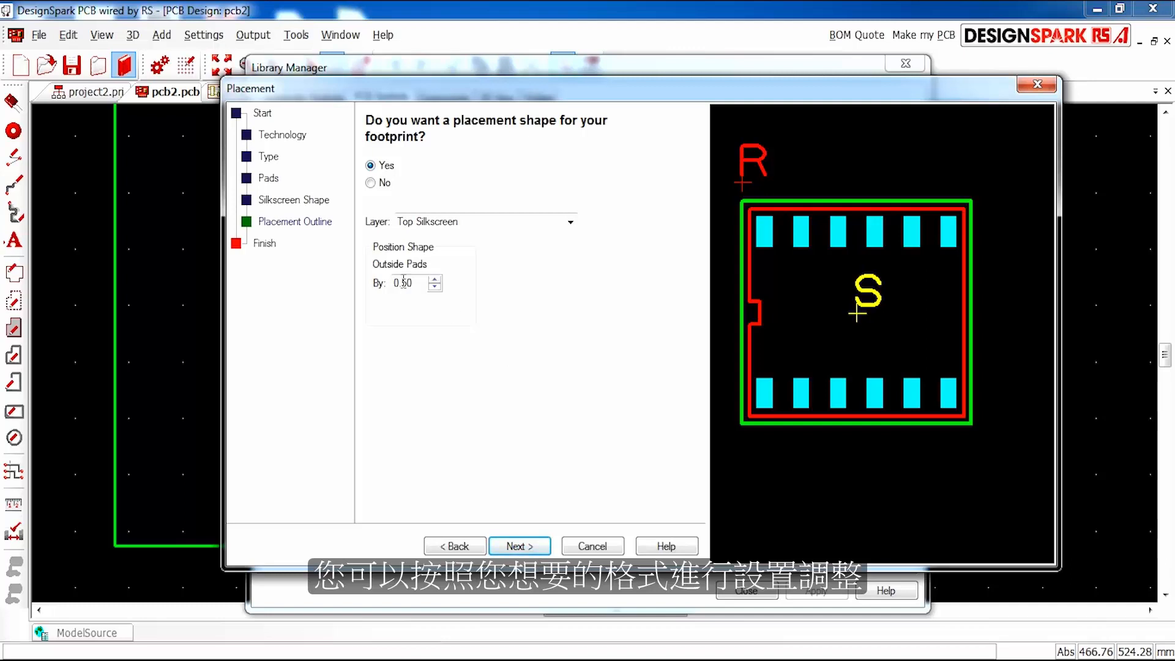
{"action": "left_click", "coordinate": [517, 546]}
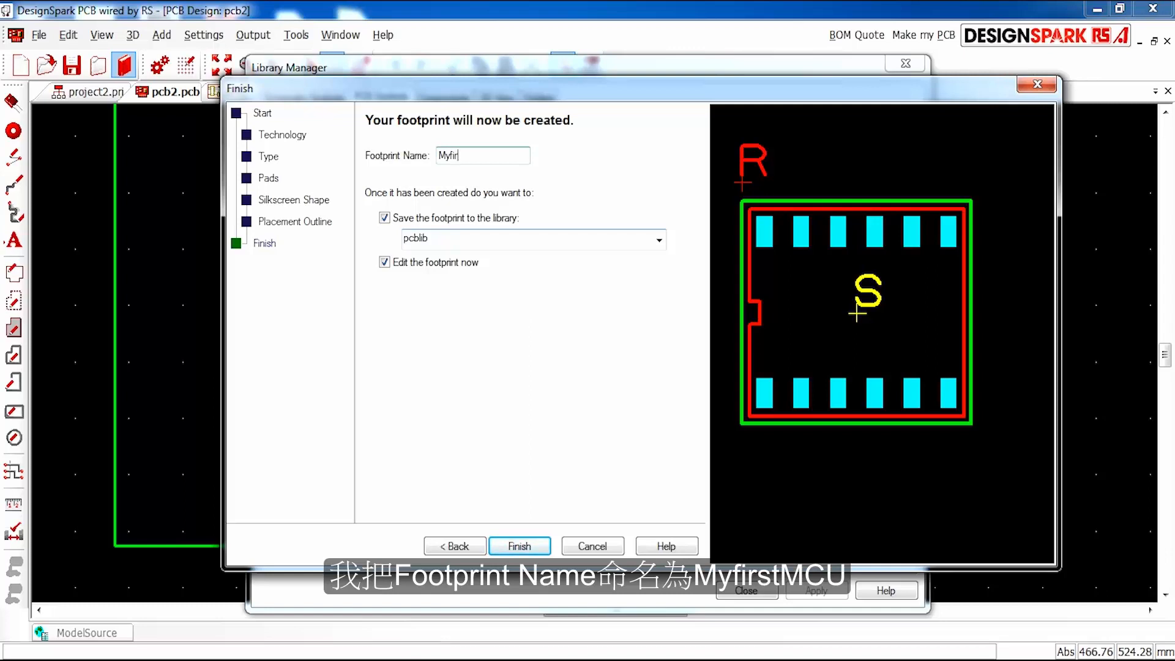
- Name the footprint MyfirstMCU and save it to the pcblib library without opening it for editing
{"action": "type", "text": "MyfirstMCU"}
{"action": "left_click", "coordinate": [385, 262]}
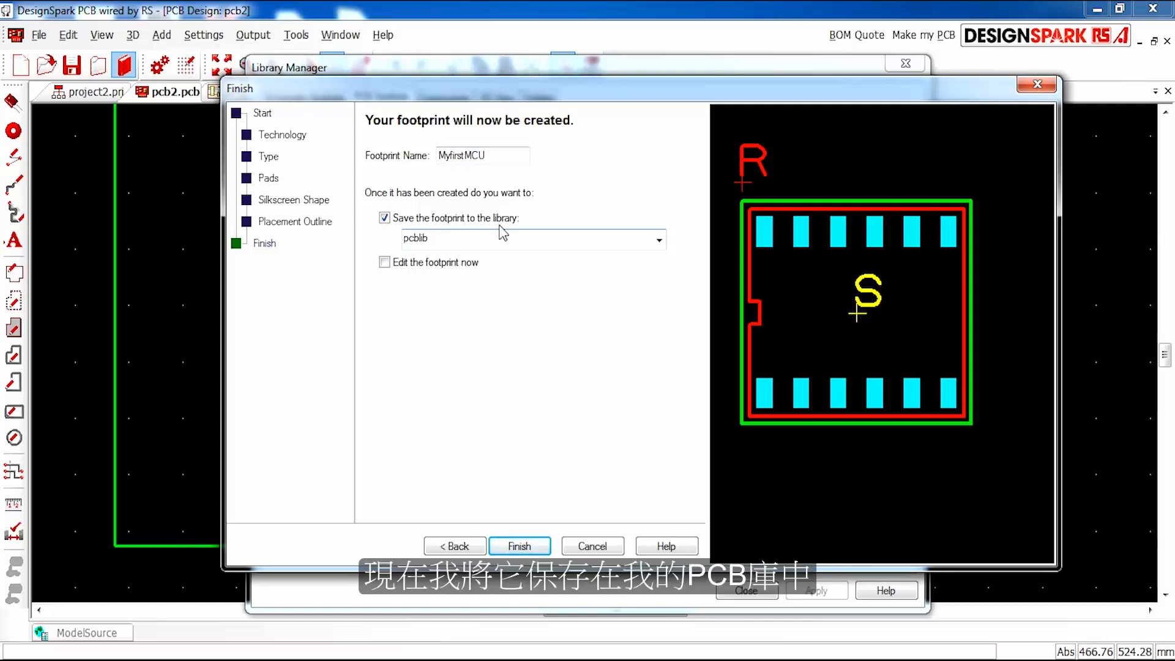
{"action": "left_click", "coordinate": [522, 546]}
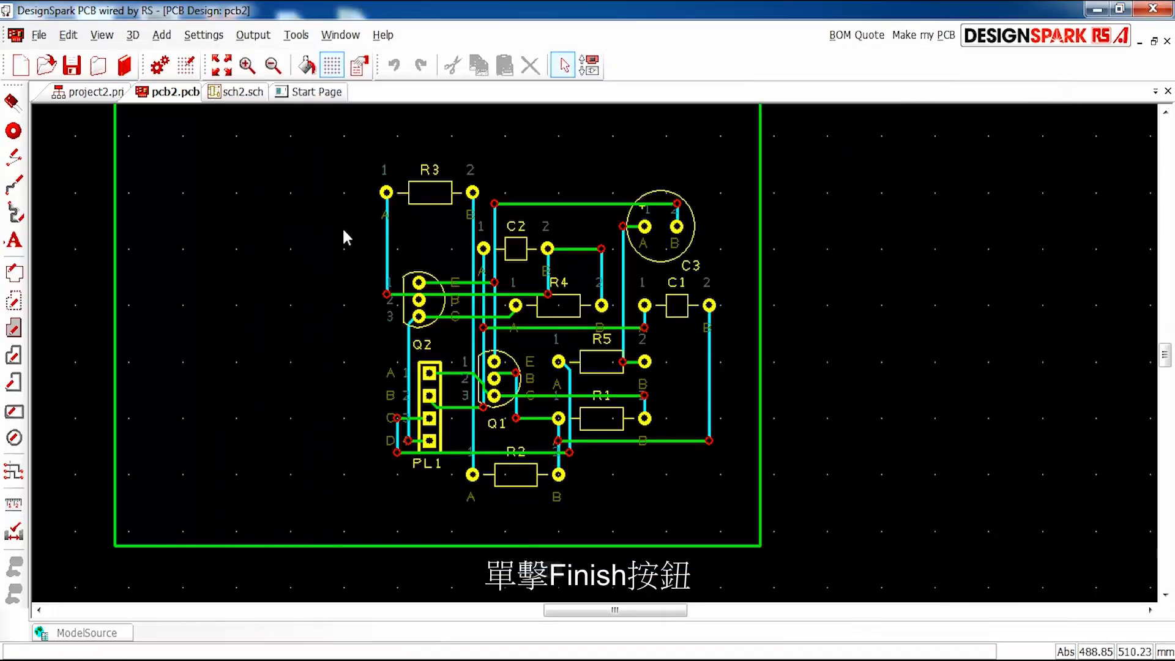
- Check the schematic and PCB symbol libraries for the new MyfirstMCU entries
{"action": "left_click", "coordinate": [124, 64]}
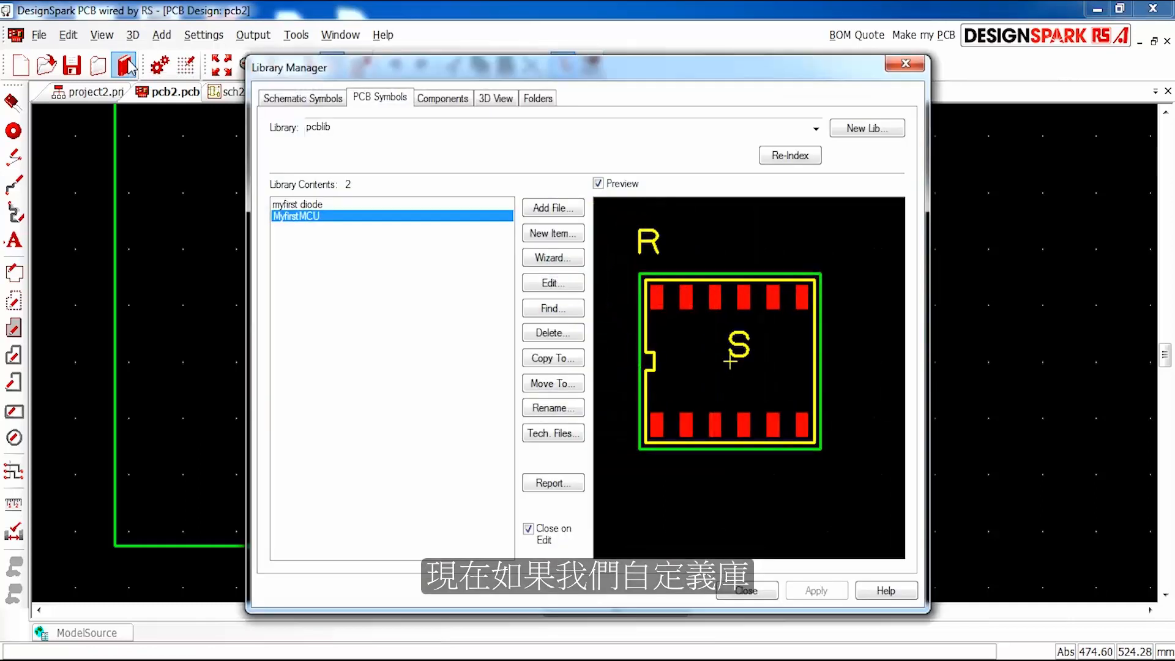
{"action": "left_click", "coordinate": [330, 98]}
{"action": "left_click", "coordinate": [381, 98]}
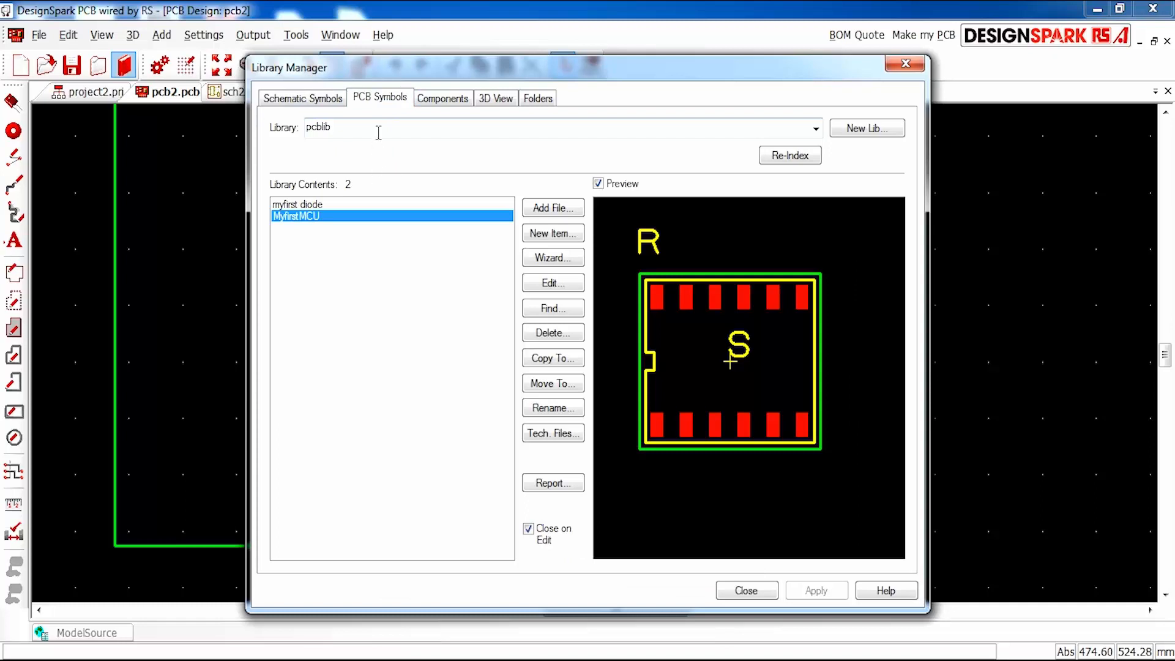
- Start a new Normal Component for the complib library with the Component Wizard
{"action": "left_click", "coordinate": [443, 98]}
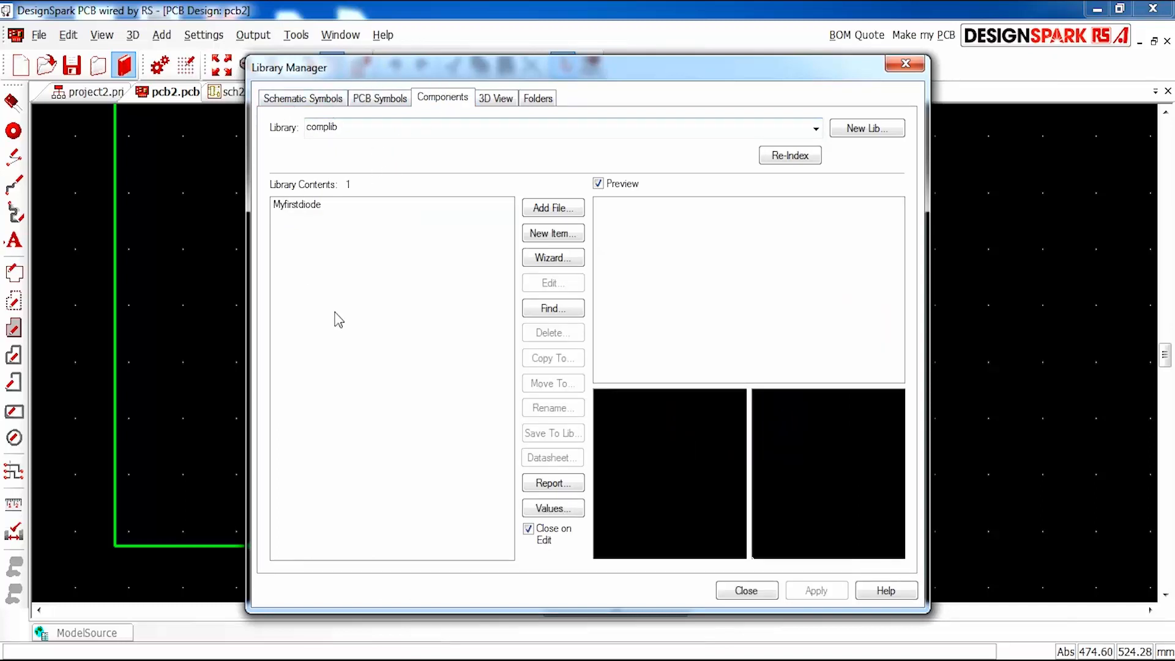
{"action": "left_click", "coordinate": [555, 259]}
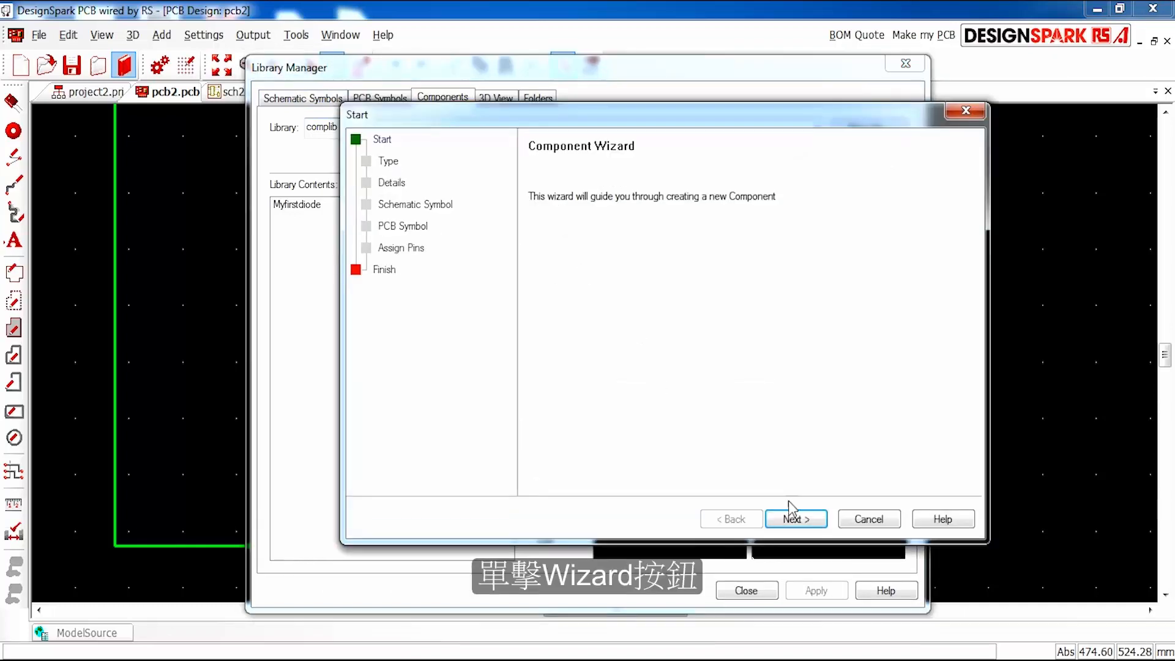
{"action": "left_click", "coordinate": [805, 520]}
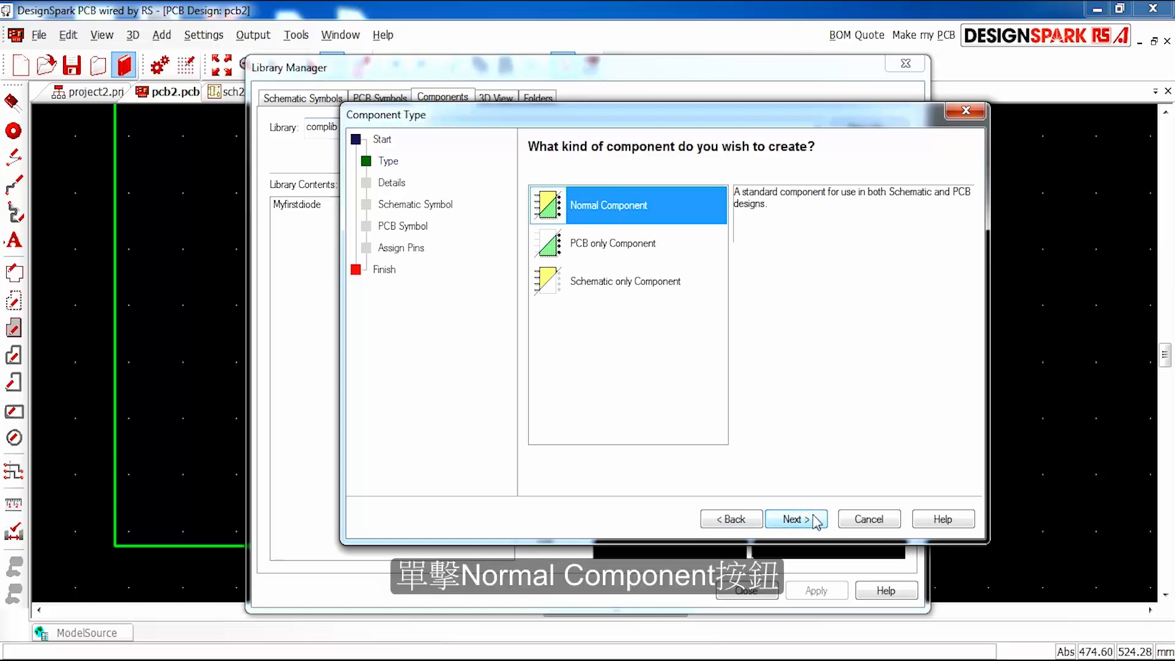
{"action": "left_click", "coordinate": [797, 519]}
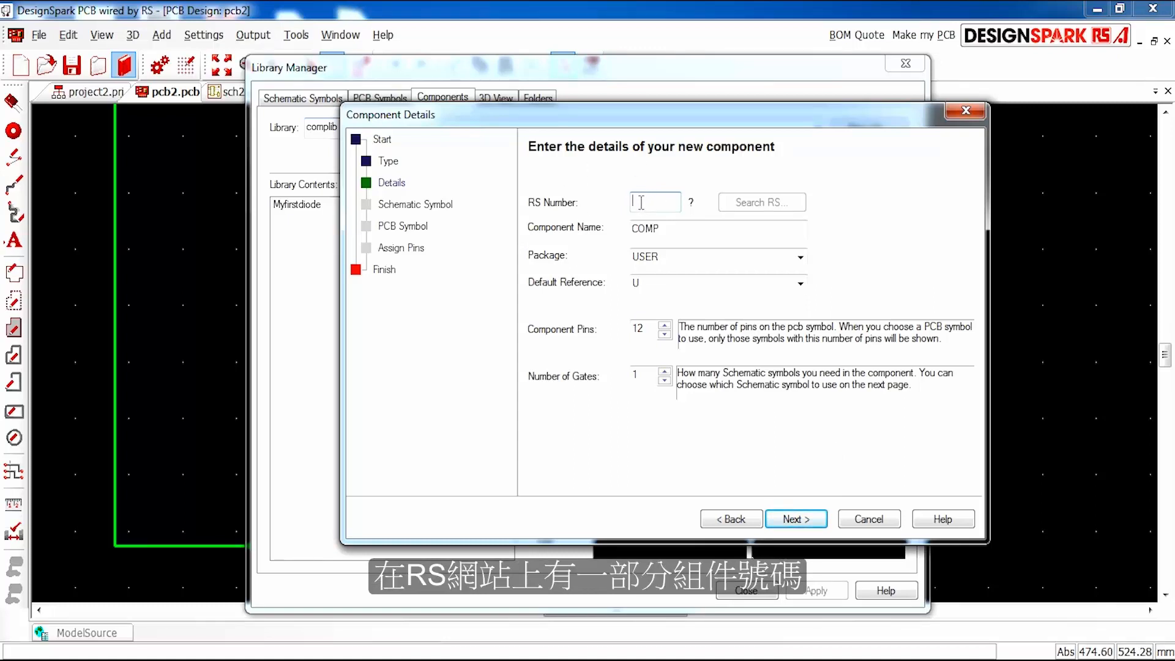
- Keep the component name COMP with package USER and default reference U, and continue without an RS number
{"action": "left_click", "coordinate": [683, 227]}
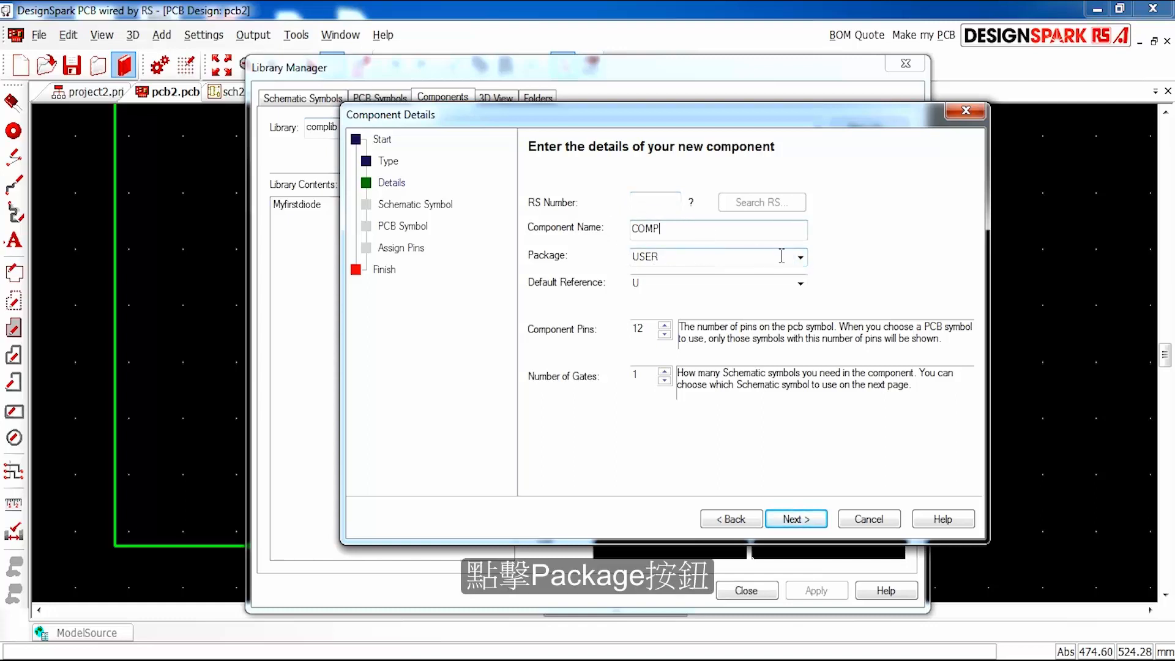
{"action": "left_click", "coordinate": [800, 257]}
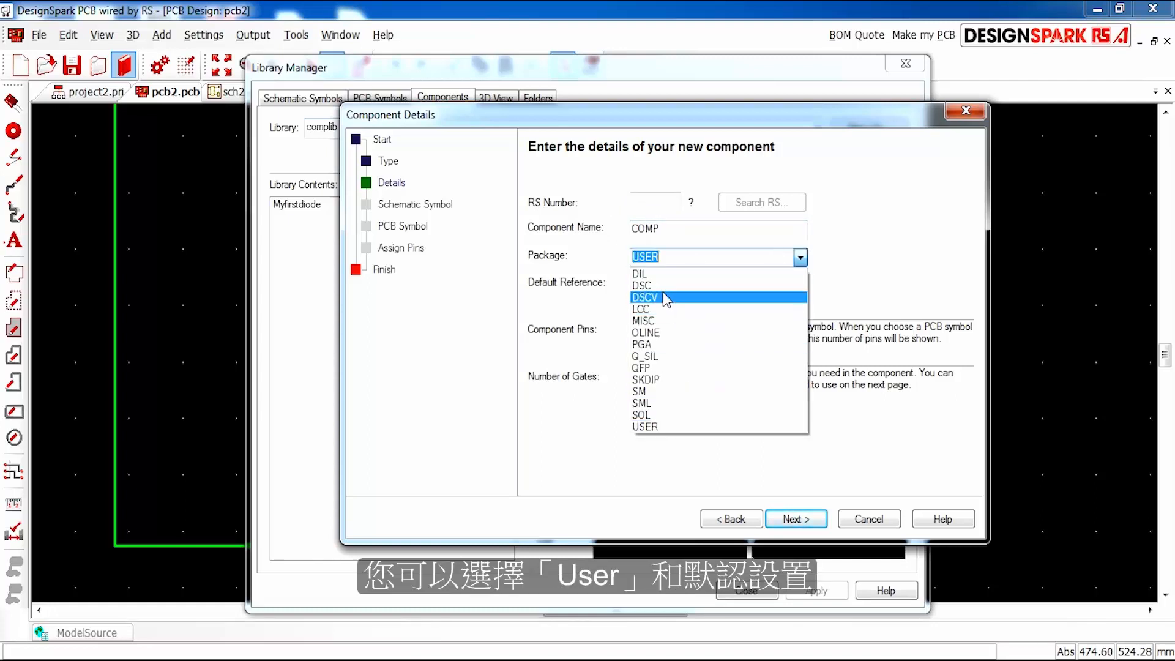
{"action": "left_click", "coordinate": [665, 428]}
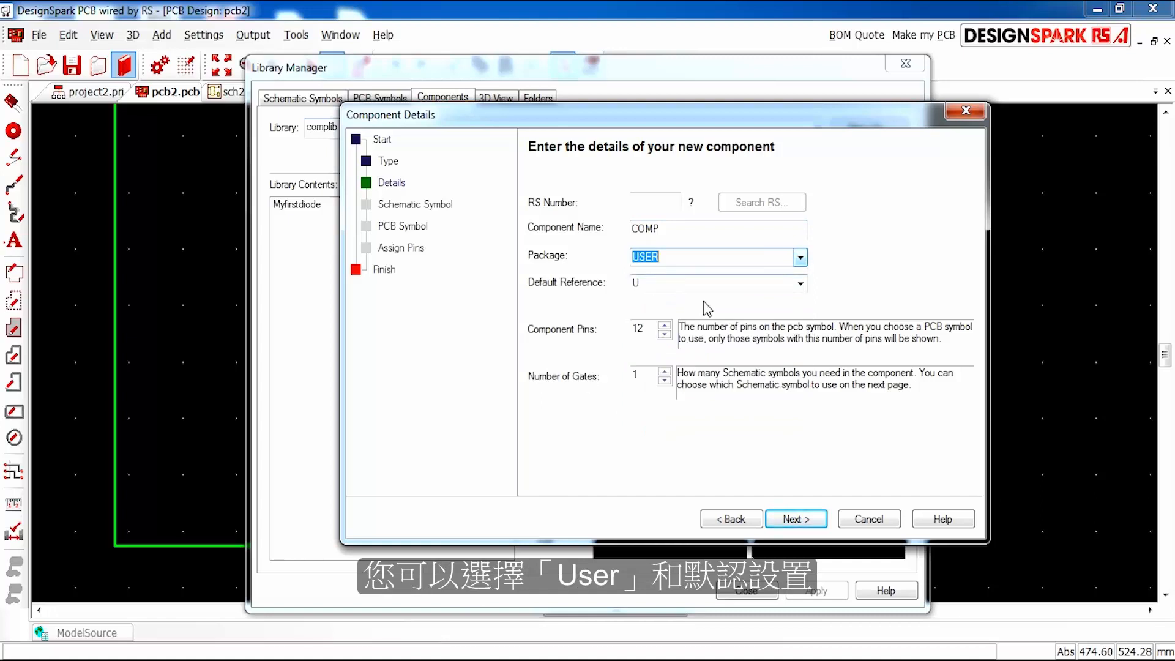
{"action": "left_click", "coordinate": [801, 286]}
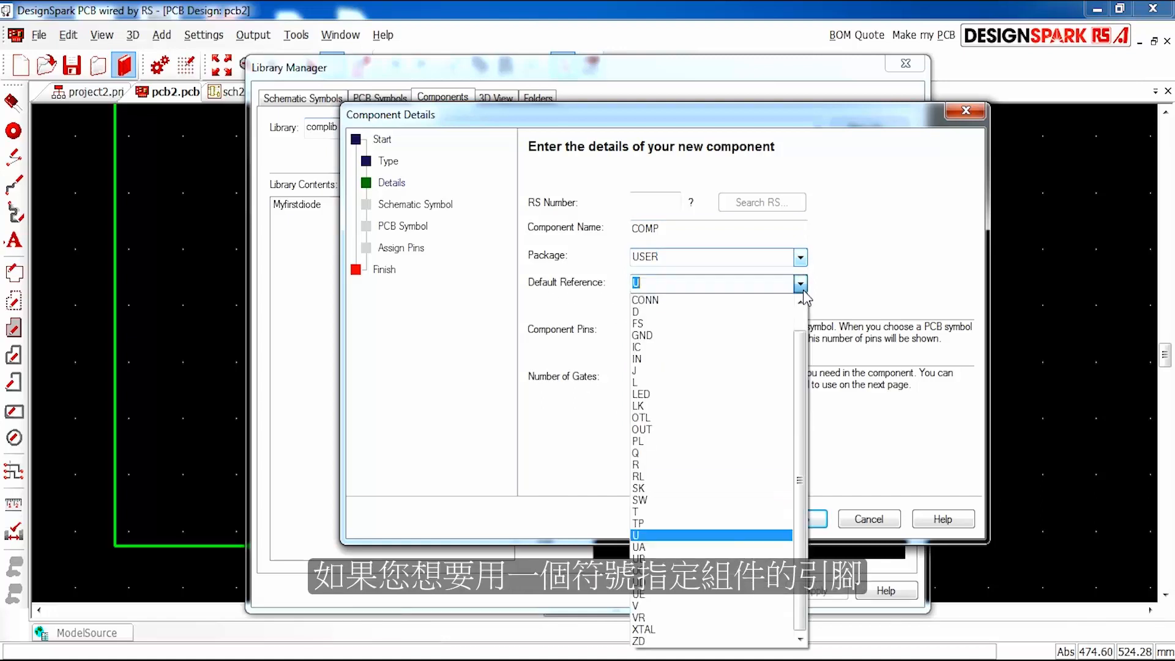
{"action": "left_click", "coordinate": [801, 287]}
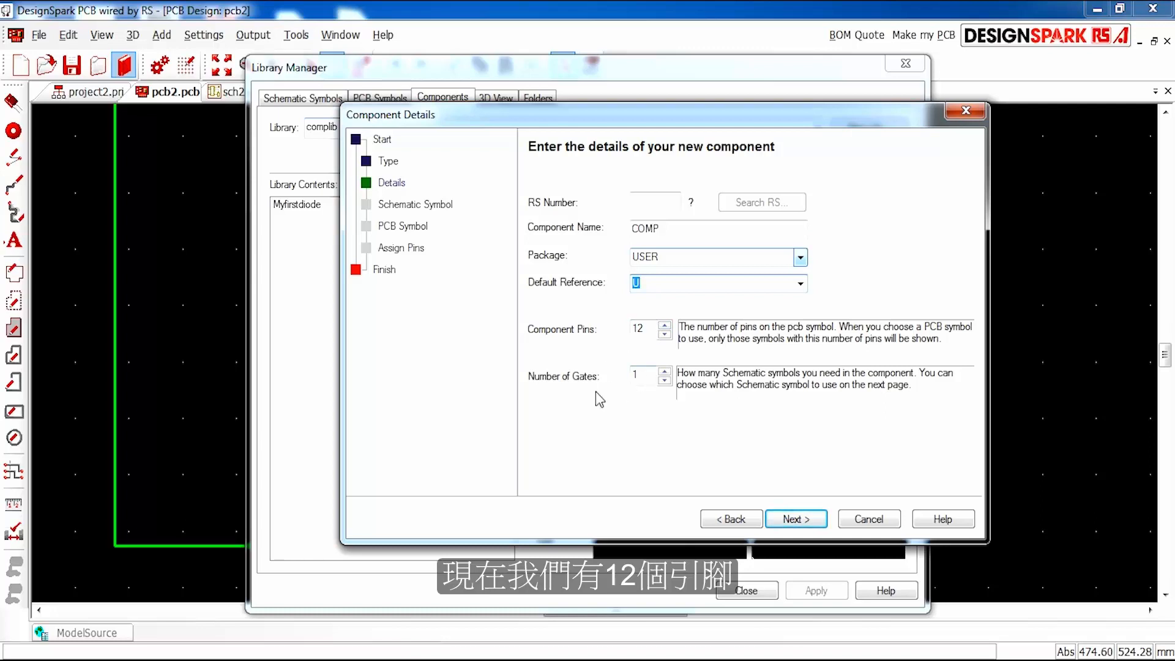
{"action": "left_click", "coordinate": [809, 522]}
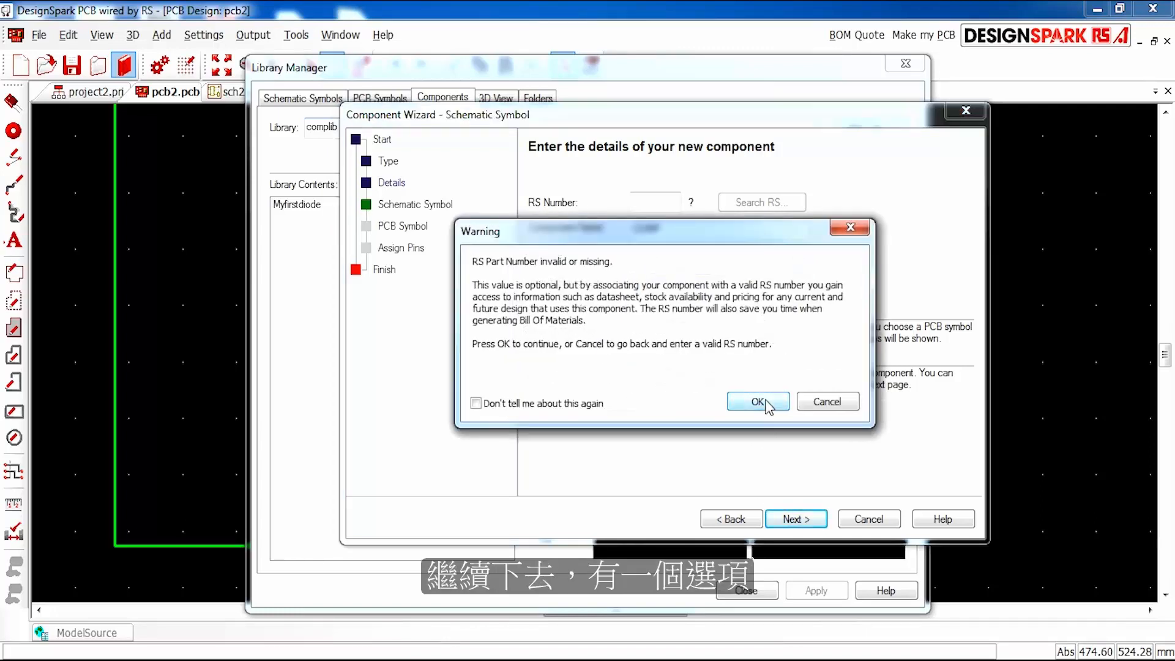
{"action": "left_click", "coordinate": [759, 402]}
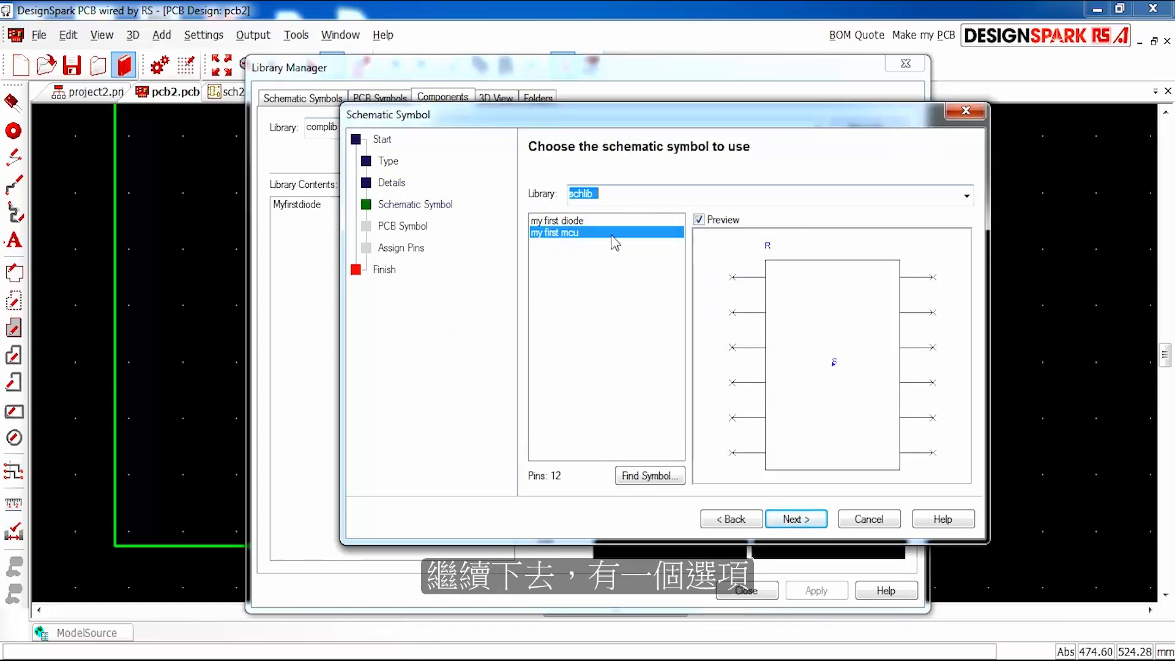
- Choose my first mcu from schlib as the schematic symbol and my first mcu from PCB_lib as the PCB symbol
{"action": "left_click", "coordinate": [572, 221]}
{"action": "left_click", "coordinate": [572, 233]}
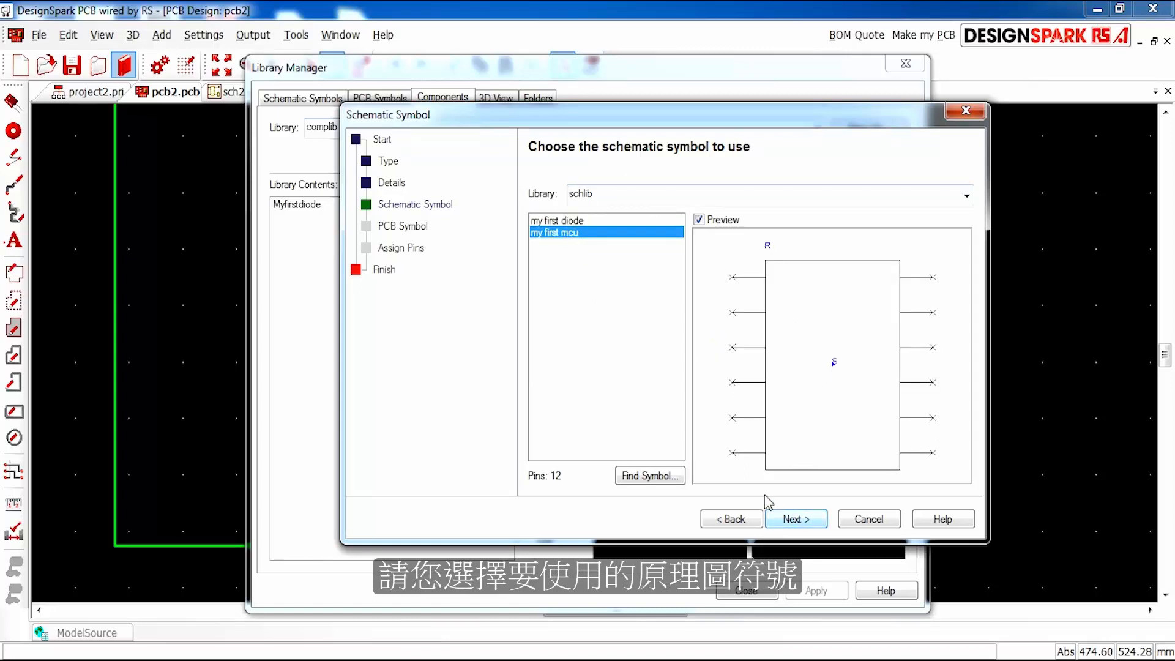
{"action": "left_click", "coordinate": [791, 520]}
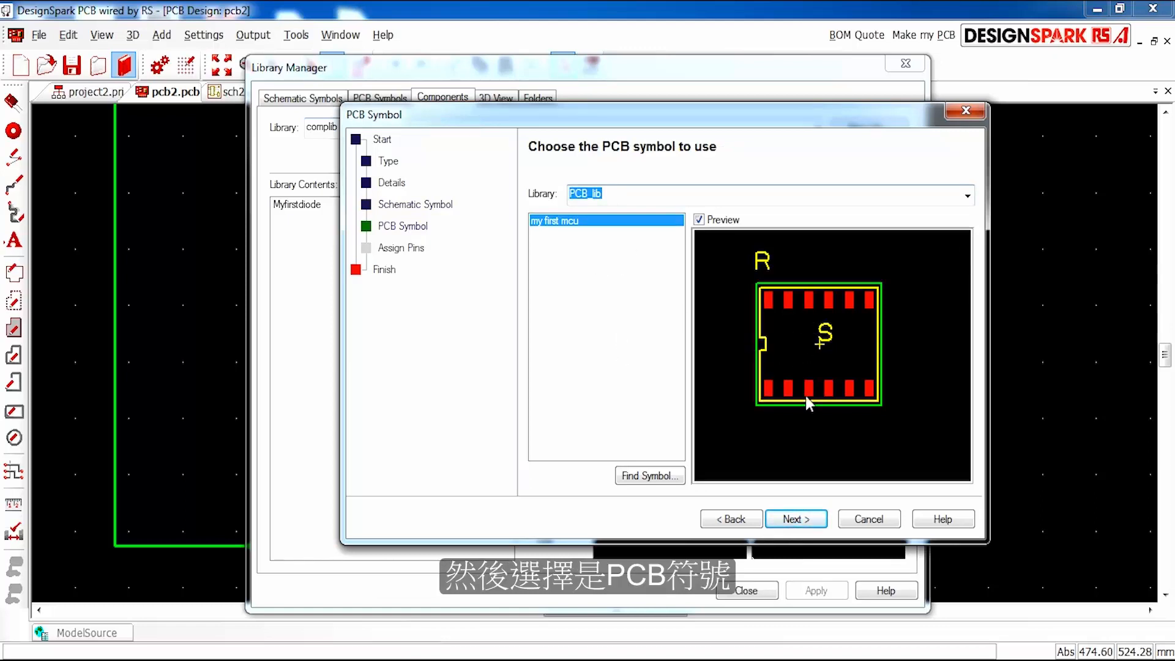
{"action": "left_click", "coordinate": [797, 520]}
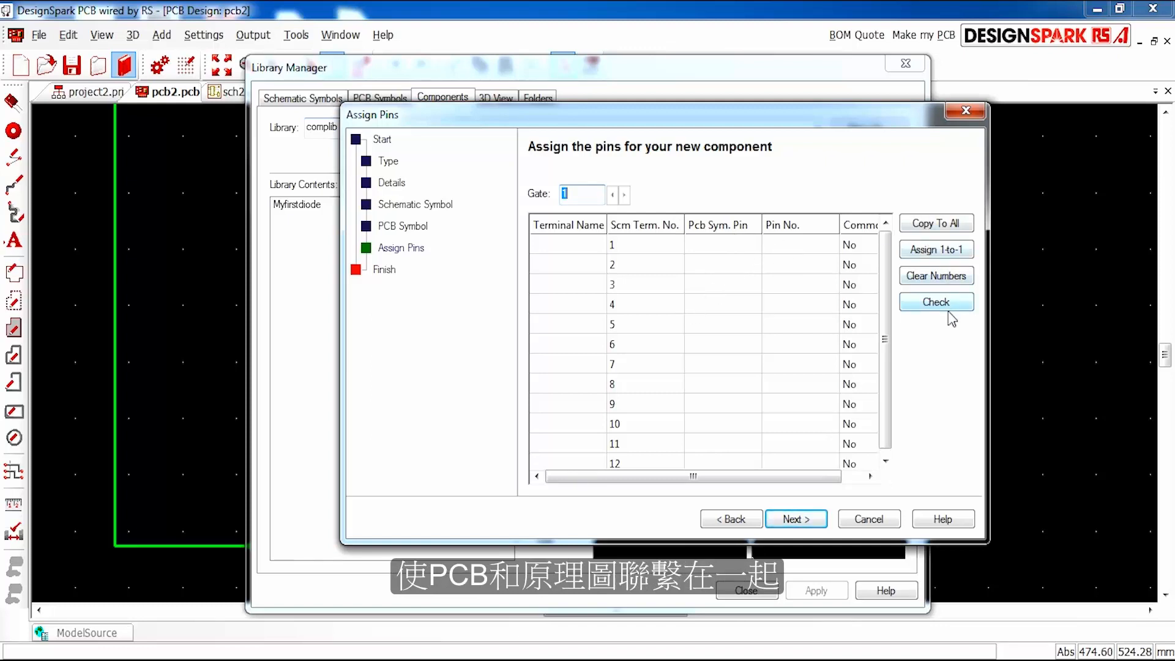
- Assign the component's 12 schematic terminals one-to-one to the PCB symbol pins and review the terminal name entries
{"action": "left_click", "coordinate": [936, 249]}
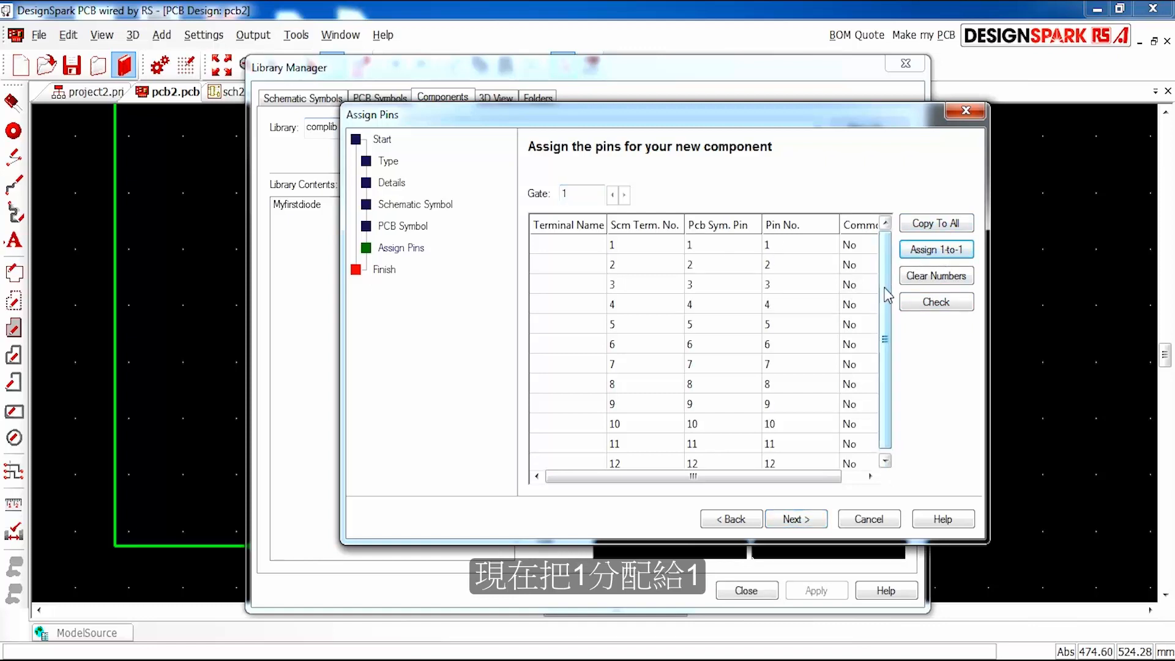
{"action": "scroll", "coordinate": [900, 343], "scroll_direction": "down", "scroll_amount": 1}
{"action": "scroll", "coordinate": [898, 292], "scroll_direction": "up", "scroll_amount": 1}
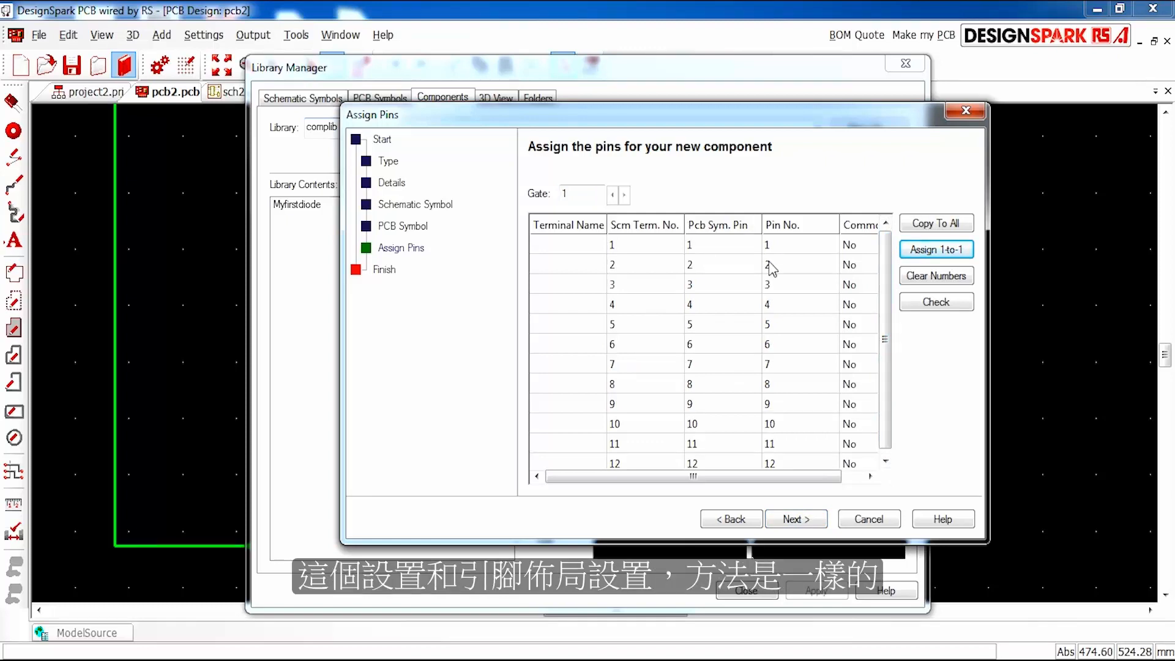
{"action": "left_click", "coordinate": [569, 245]}
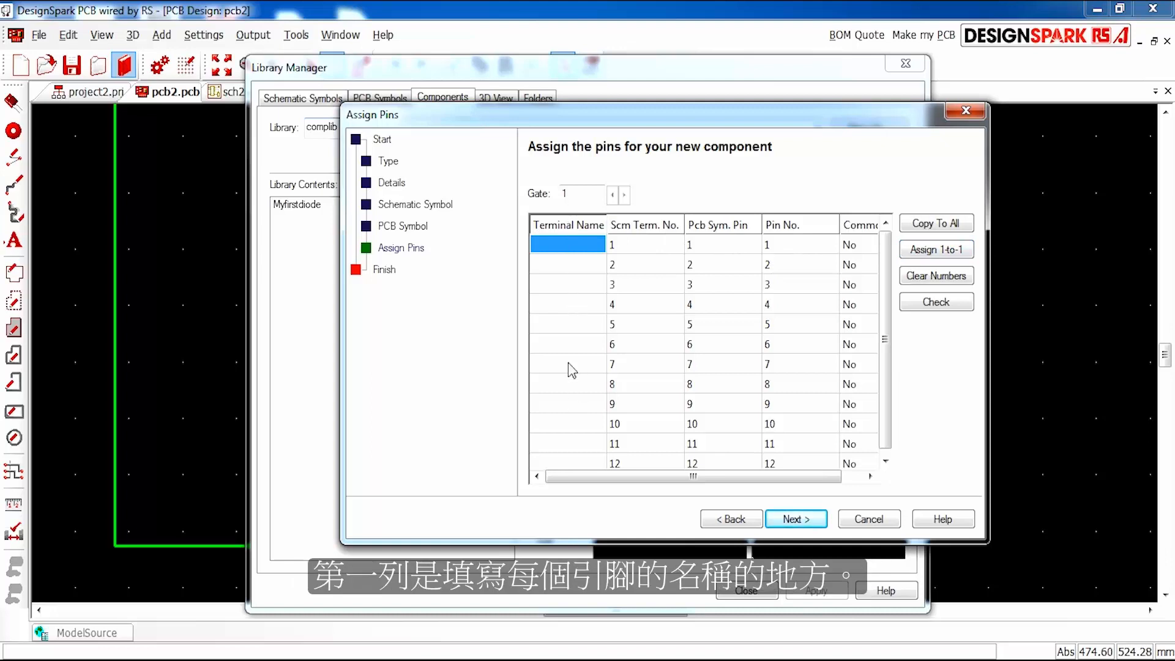
{"action": "left_click", "coordinate": [574, 269]}
{"action": "left_click", "coordinate": [570, 247]}
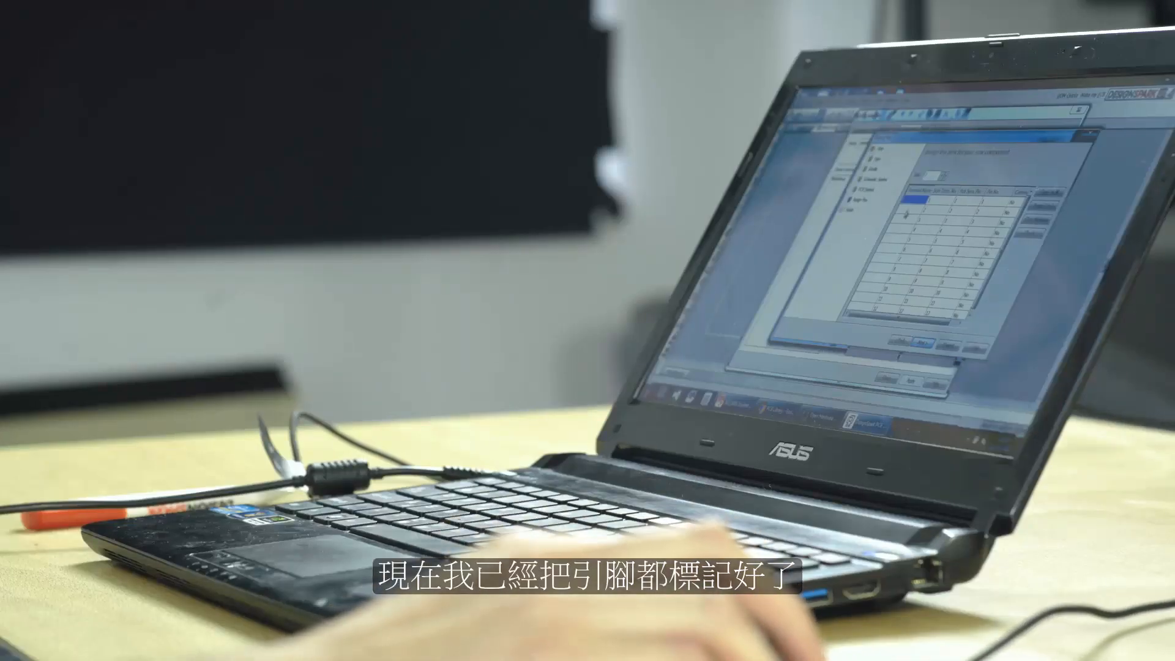
- Save the new component to the complib library without opening it for editing, and close the Library Manager
{"action": "left_click", "coordinate": [923, 345]}
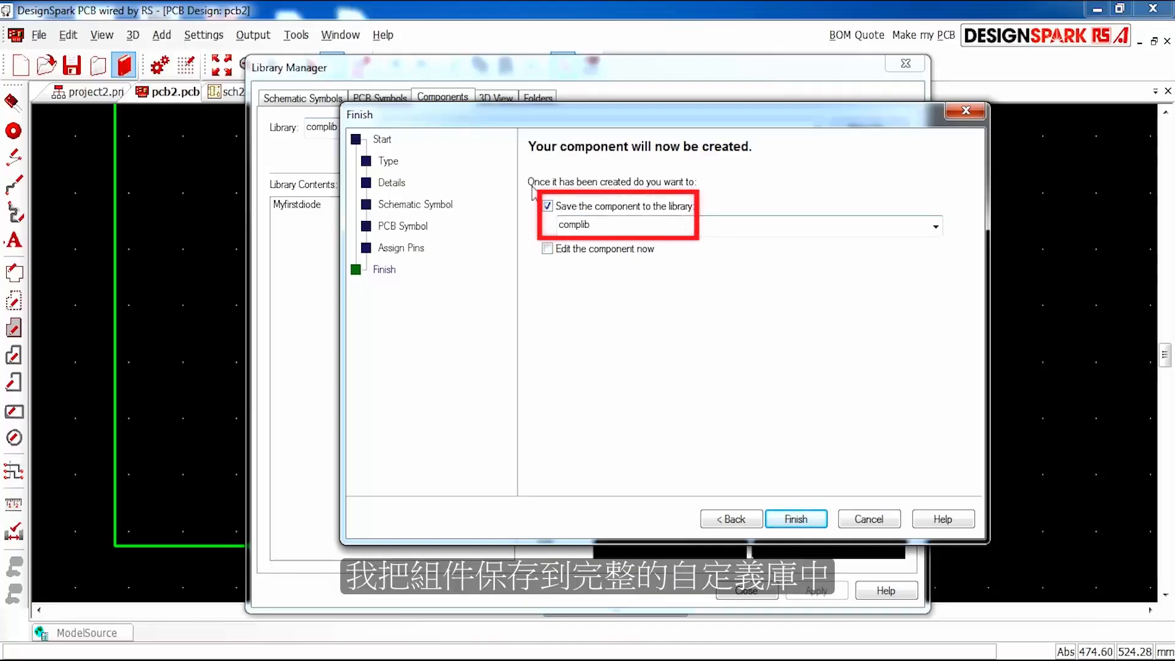
{"action": "left_click", "coordinate": [796, 518]}
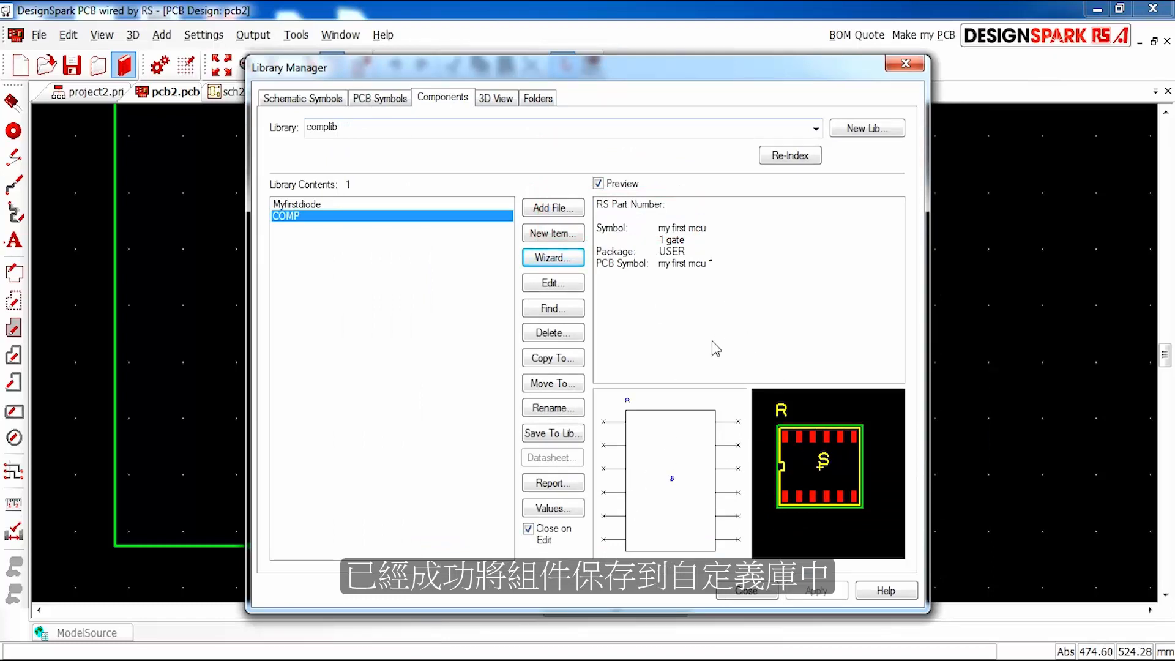
{"action": "left_click", "coordinate": [748, 591]}
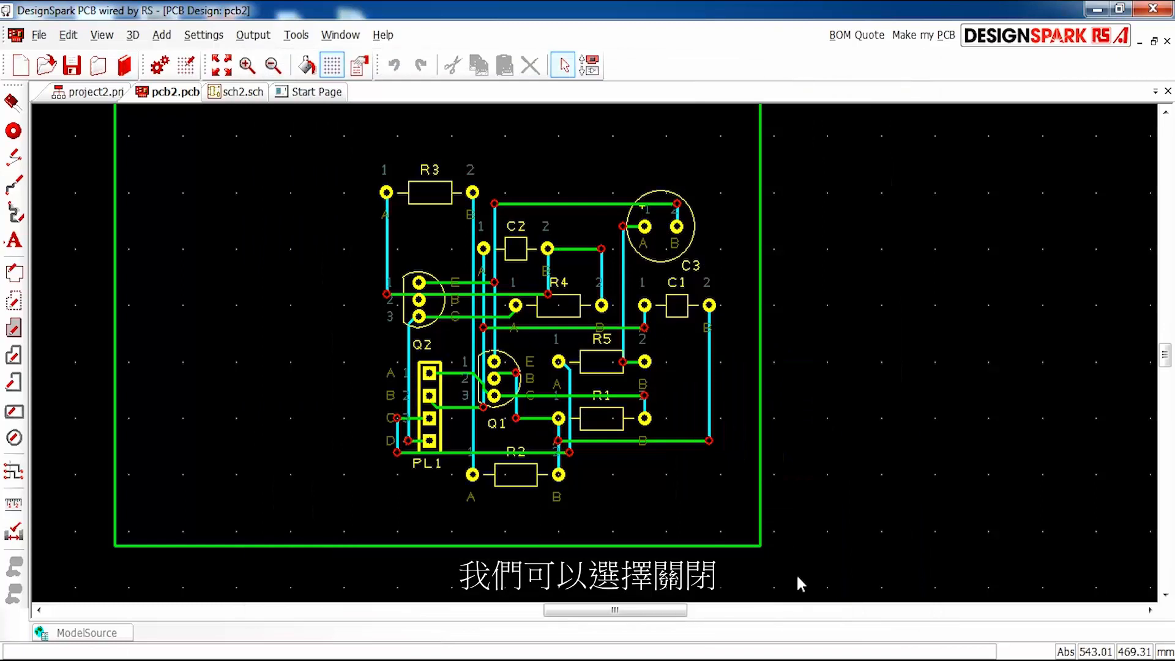
- Add the COMP component from the complib library to an empty area of the sch2 schematic
{"action": "left_click", "coordinate": [228, 93]}
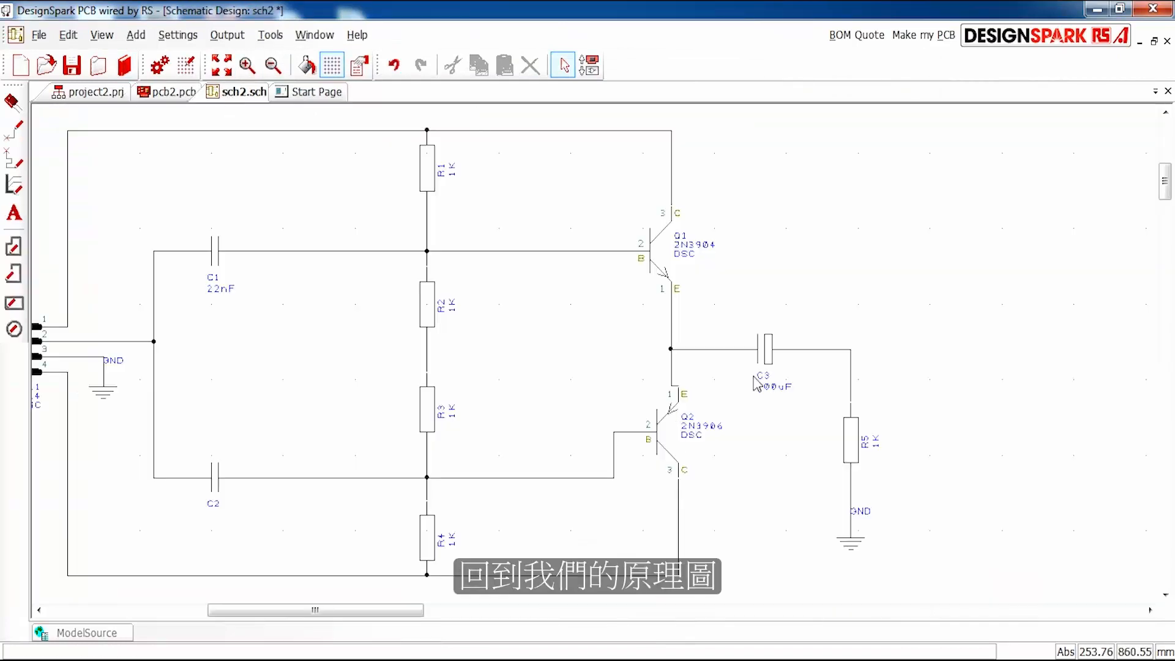
{"action": "left_click", "coordinate": [13, 101]}
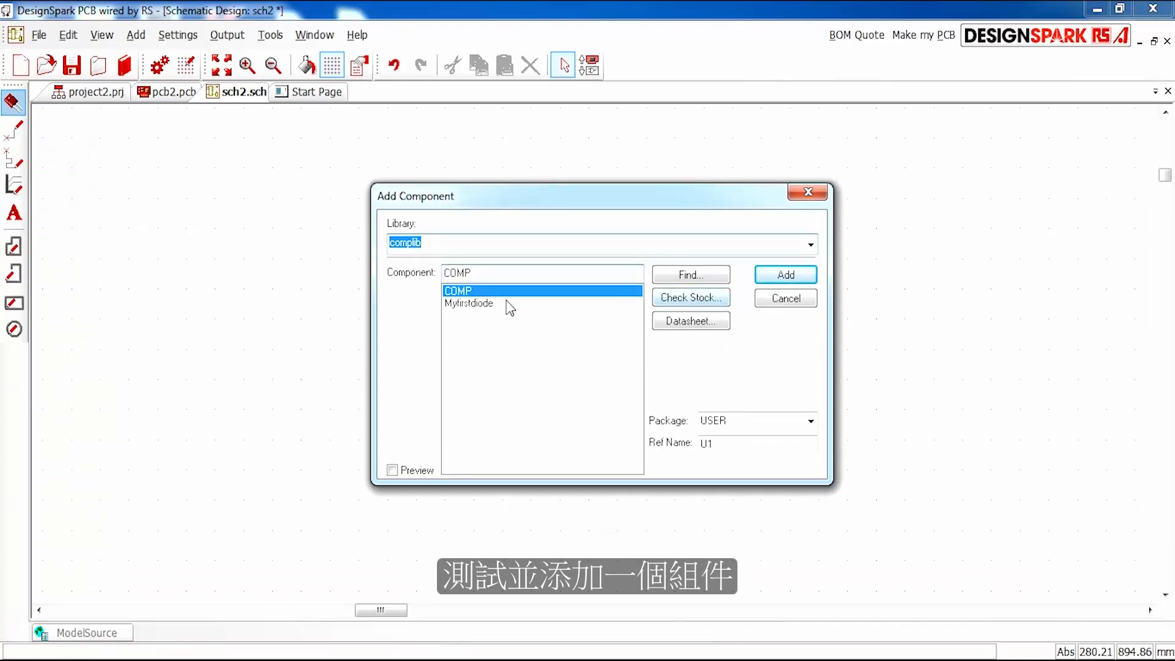
{"action": "left_click", "coordinate": [477, 291]}
{"action": "left_click", "coordinate": [785, 274]}
{"action": "scroll", "coordinate": [472, 341], "scroll_direction": "down", "scroll_amount": 5}
{"action": "scroll", "coordinate": [606, 372], "scroll_direction": "up", "scroll_amount": 3}
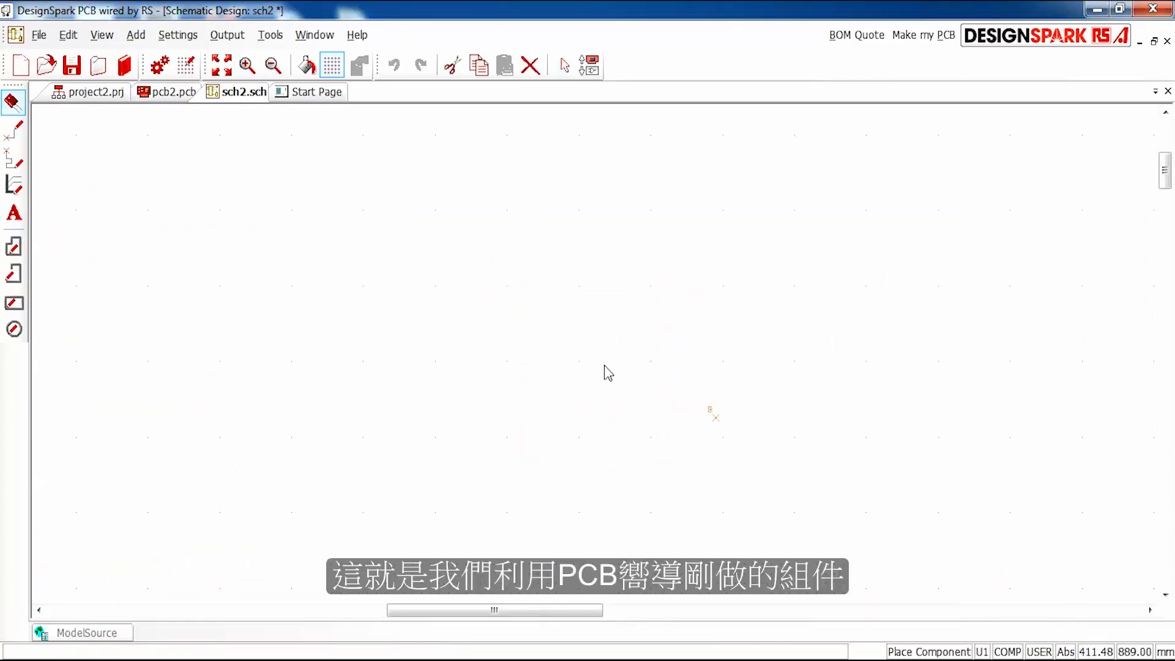